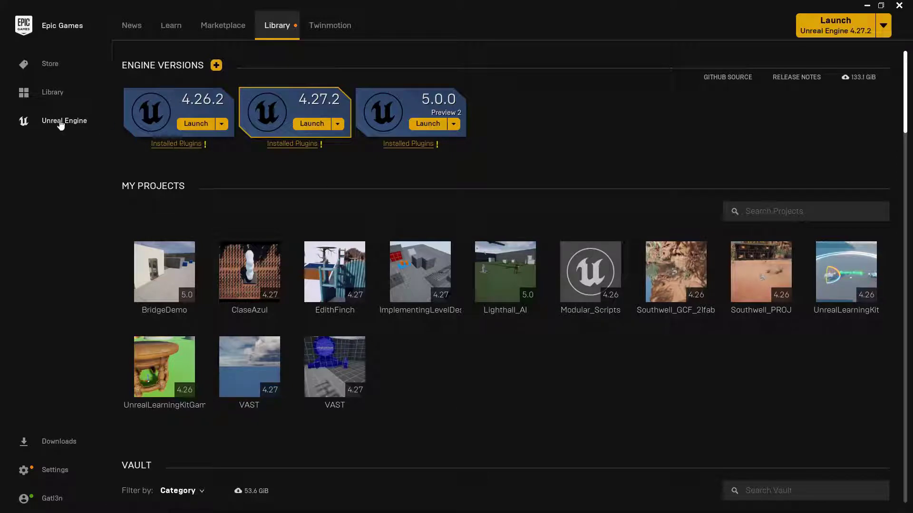
mouse_move(27, 105)
mouse_down()
mouse_move(93, 142)
mouse_move(44, 137)
mouse_up()
mouse_move(248, 0)
mouse_down()
mouse_move(254, 49)
mouse_move(305, 1)
mouse_up()
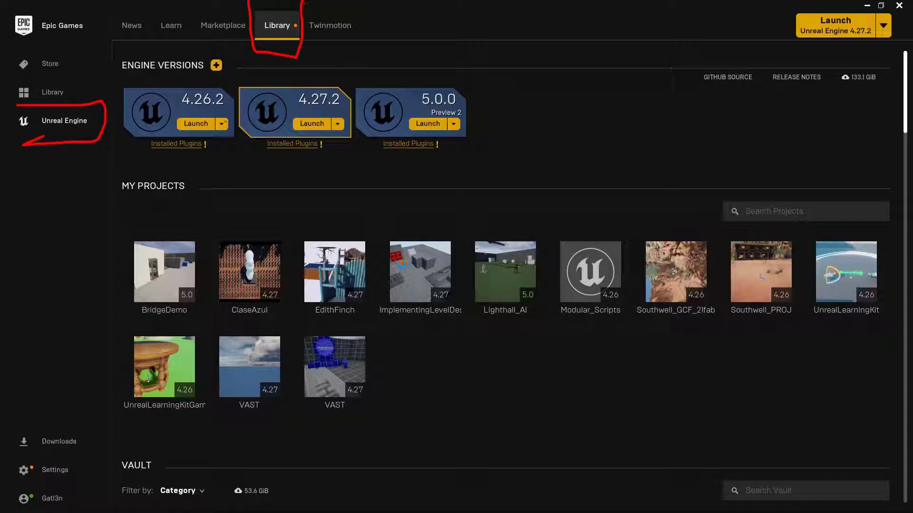
mouse_move(229, 116)
mouse_down()
mouse_move(214, 126)
mouse_move(231, 122)
mouse_up()
key(e)
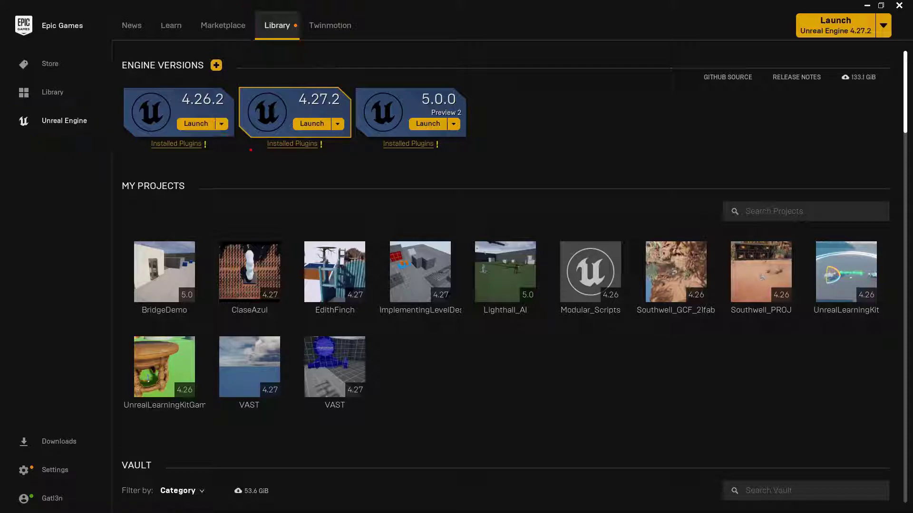
- Remove the Android, IOS and Linux target platforms from the Unreal Engine 4.26.2 installation and apply the change
click(222, 124)
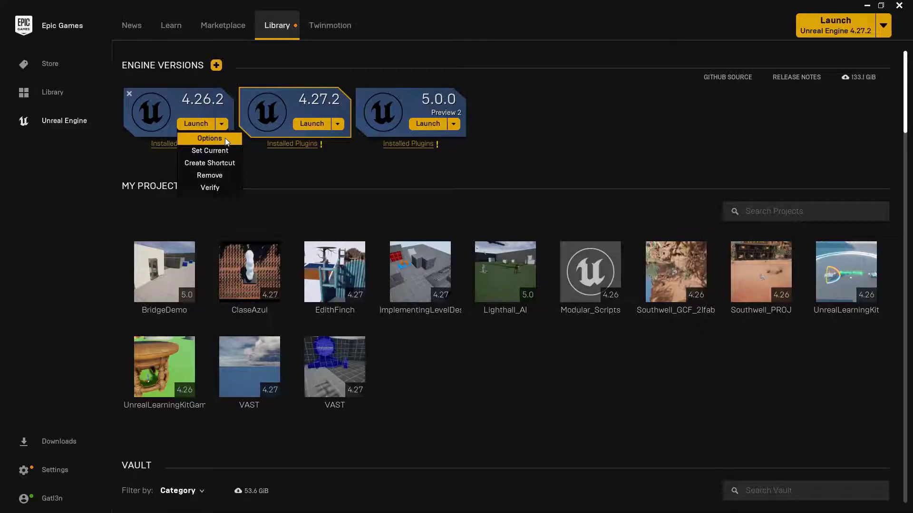
click(224, 137)
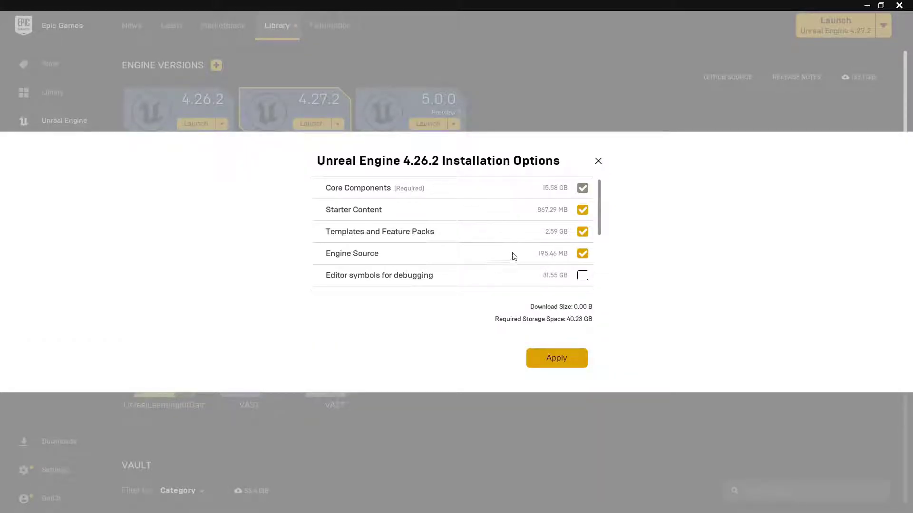
scroll(602, 216, down, 2)
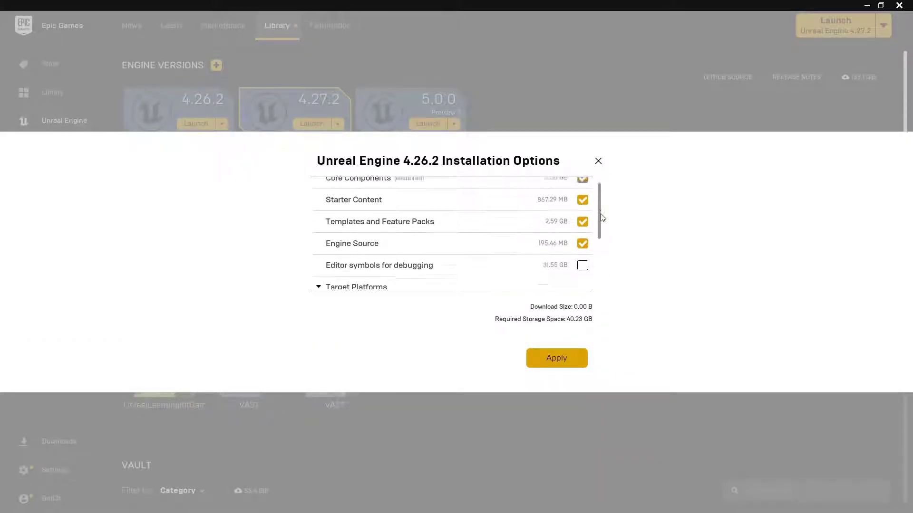
scroll(602, 240, down, 2)
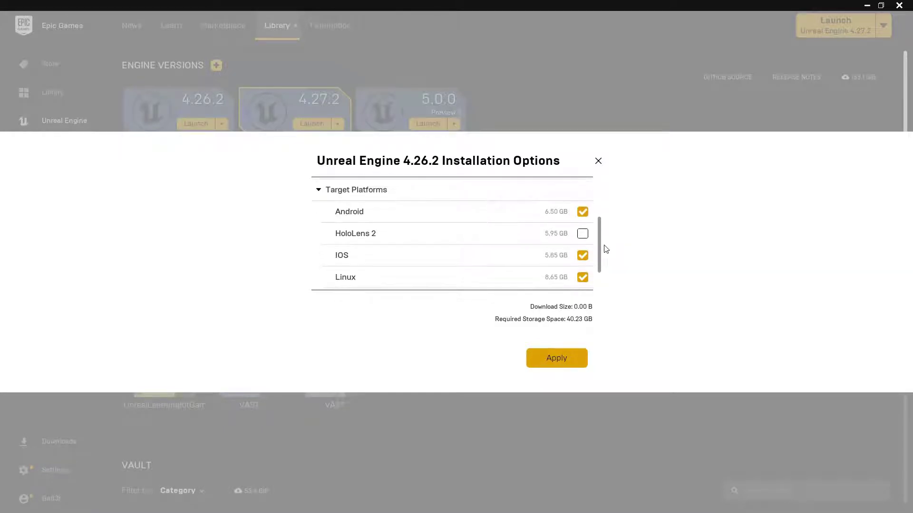
click(583, 212)
click(582, 257)
scroll(600, 259, down, 1)
click(583, 245)
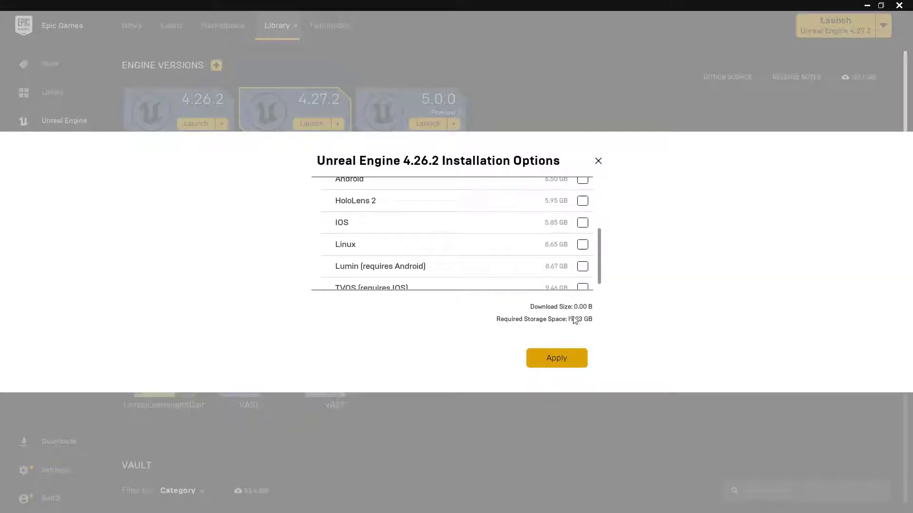
scroll(597, 271, down, 1)
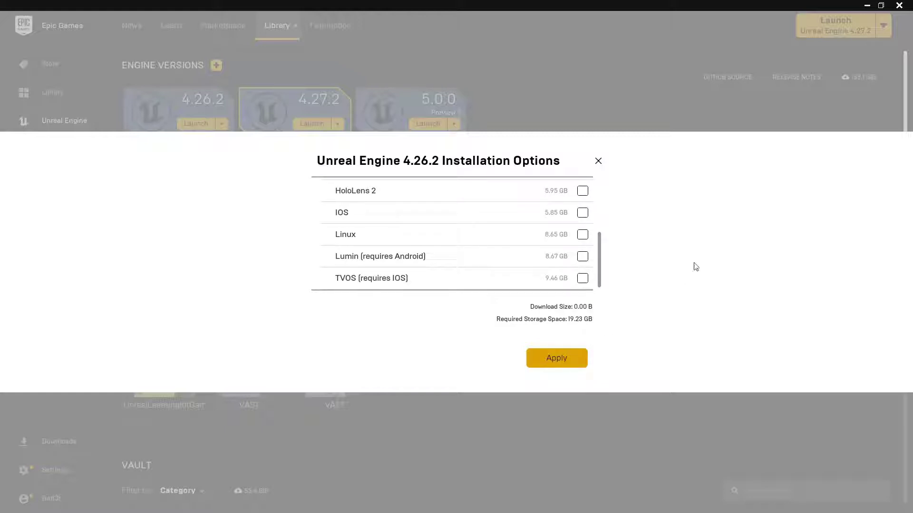
mouse_move(833, 67)
mouse_down()
mouse_move(885, 63)
mouse_move(878, 69)
mouse_up()
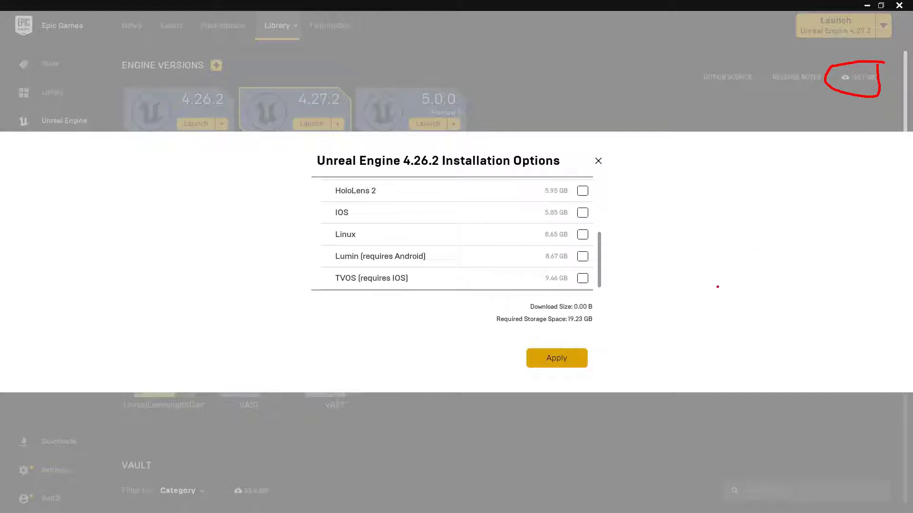
click(571, 365)
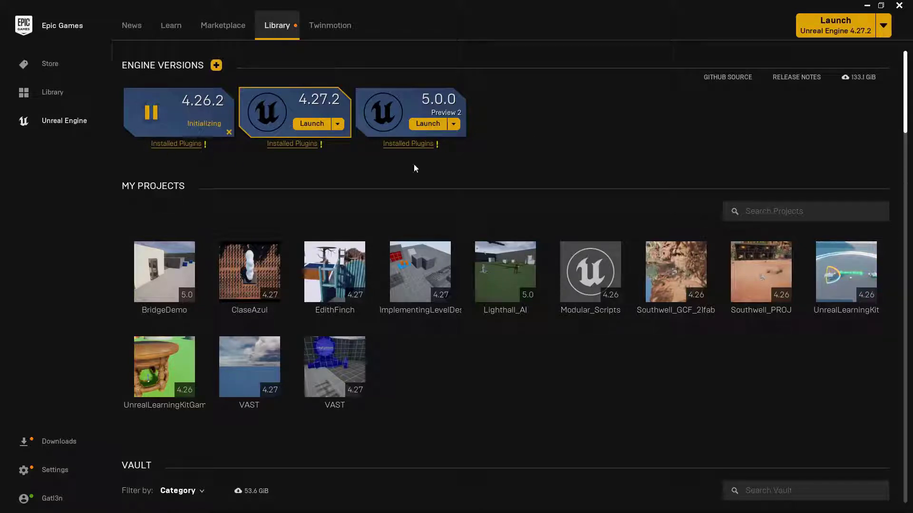
mouse_move(861, 85)
click(453, 123)
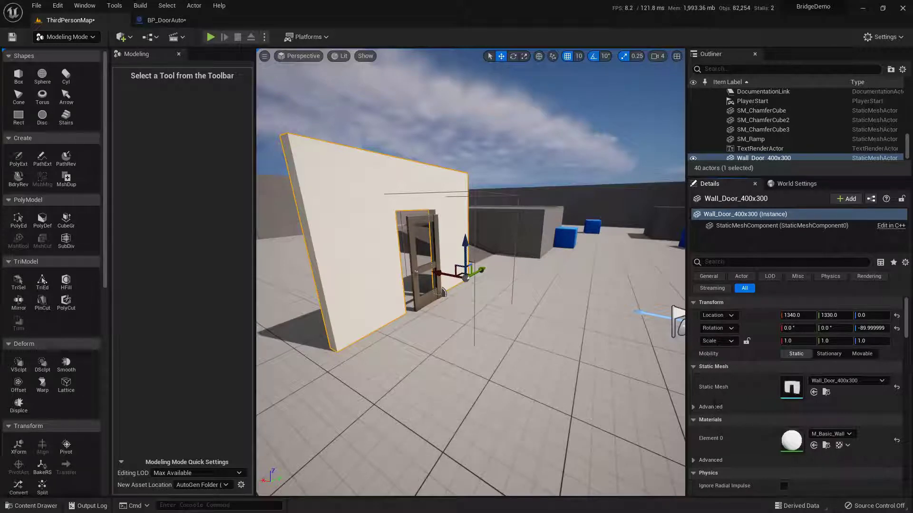
- Look through the level's actor list in the Outliner and the available modeling tools
scroll(721, 366, down, 2)
scroll(721, 365, down, 10)
scroll(751, 347, down, 15)
scroll(755, 343, up, 20)
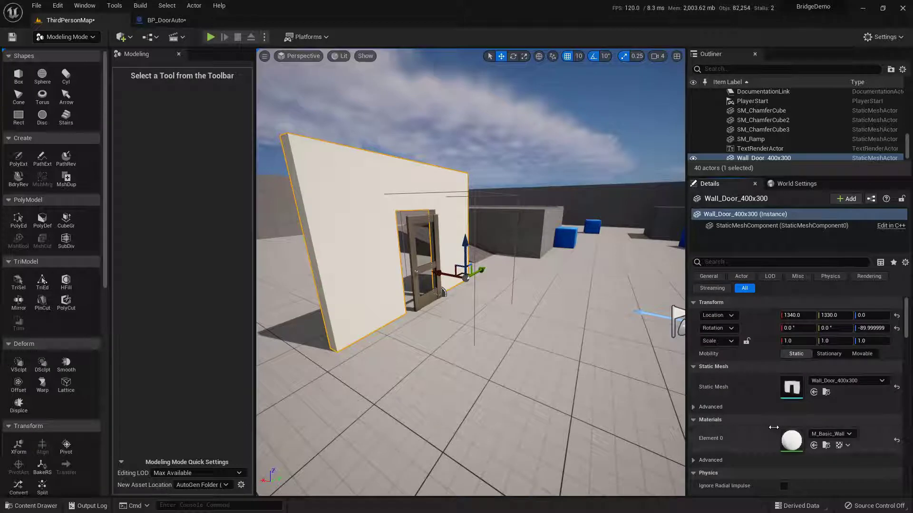
scroll(808, 117, up, 8)
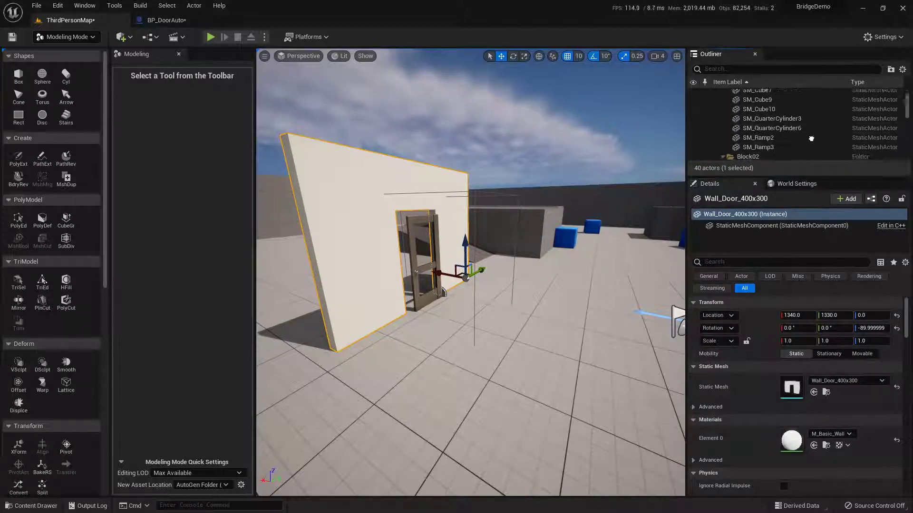
scroll(810, 119, up, 3)
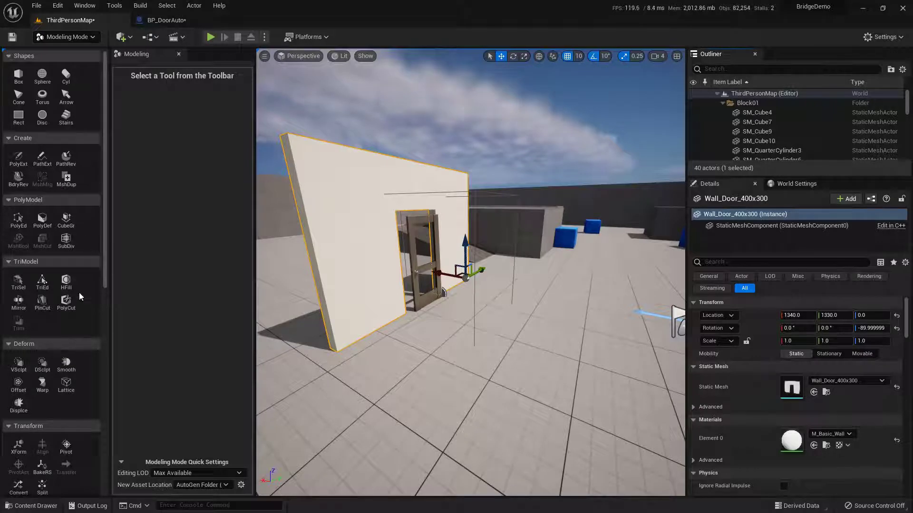
drag(104, 266, 84, 235)
scroll(87, 290, down, 12)
scroll(88, 290, up, 12)
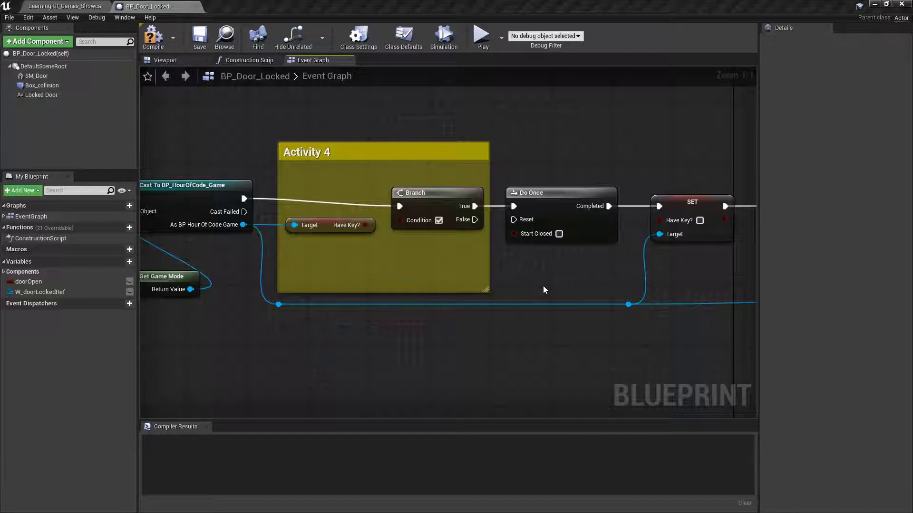
- Add a reroute node on the BP Hour Of Code Game reference wire beneath the Activity 4 comment and move it lower
right_drag(624, 345, 557, 340)
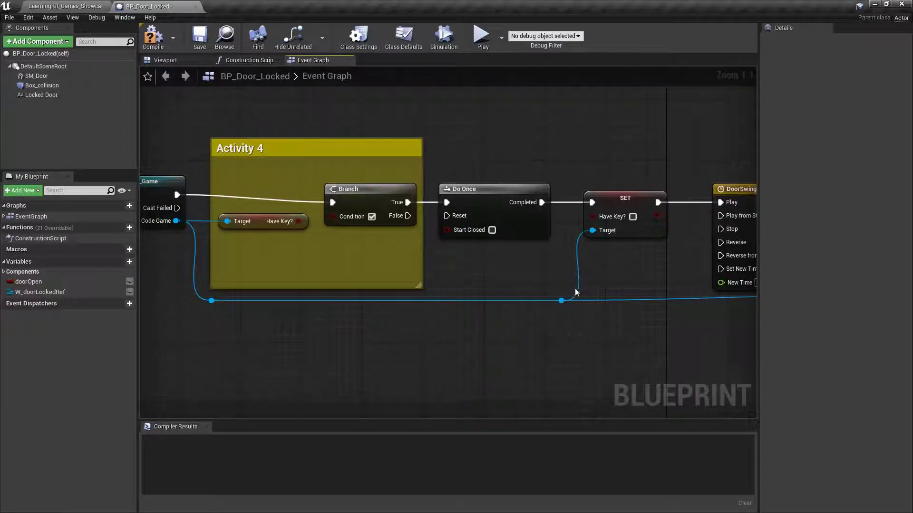
drag(549, 291, 565, 335)
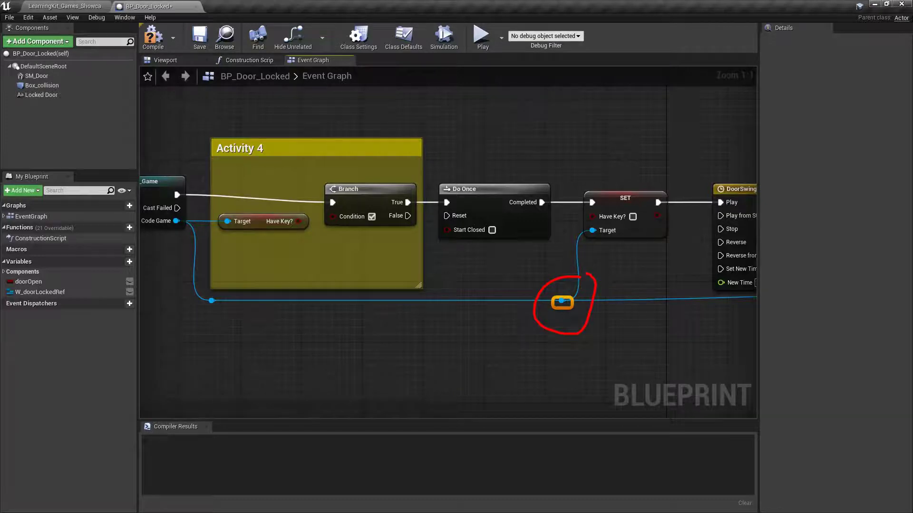
mouse_move(476, 329)
right_down()
mouse_move(487, 324)
mouse_move(471, 313)
right_up()
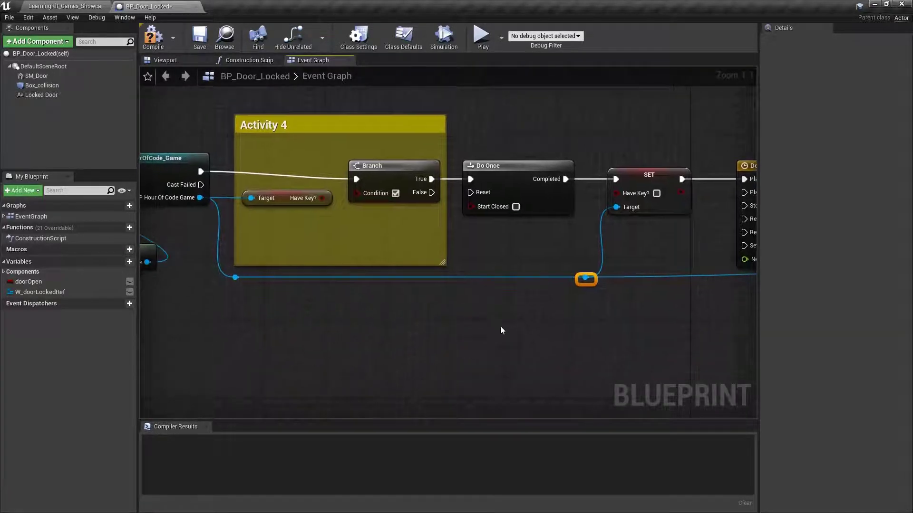
double_click(411, 277)
drag(410, 278, 503, 352)
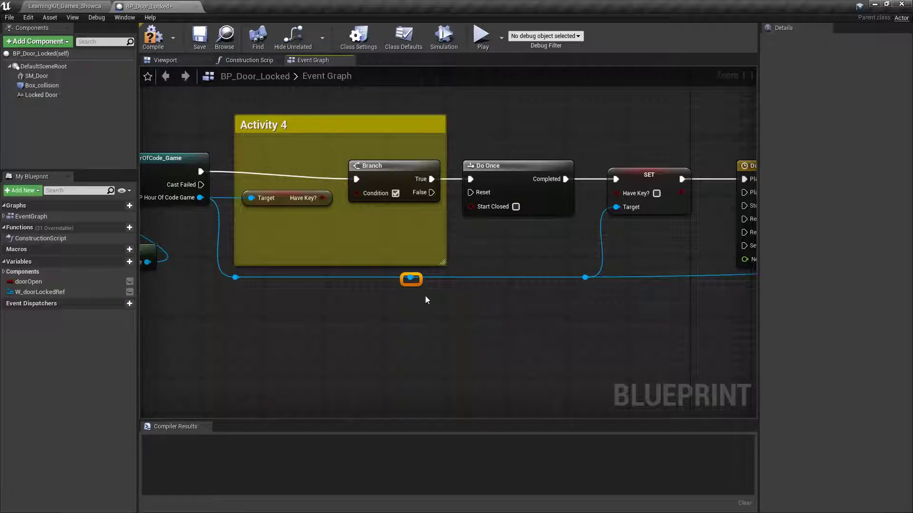
drag(417, 283, 421, 325)
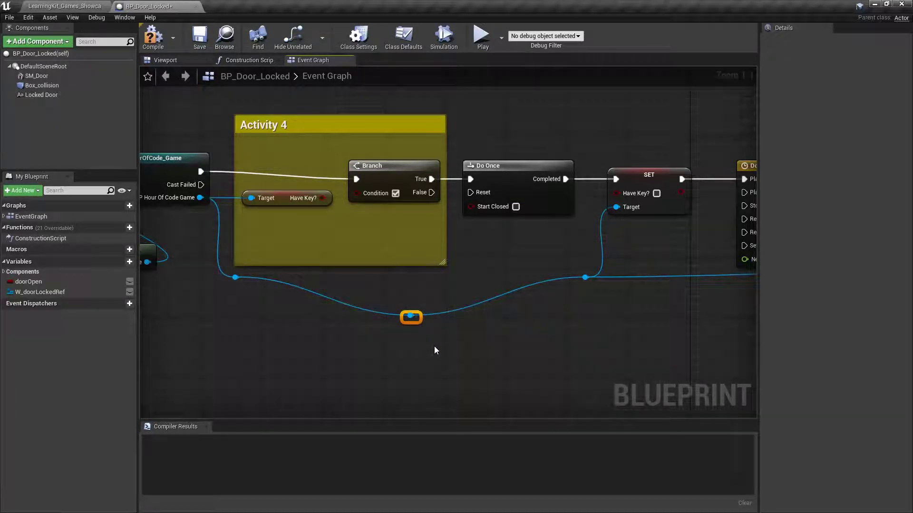
- Delete the new reroute node, undo its deletion and its move, and remove it again while keeping the wire connected
key(Delete)
key(ctrl+z)
key(ctrl+z)
drag(485, 333, 368, 277)
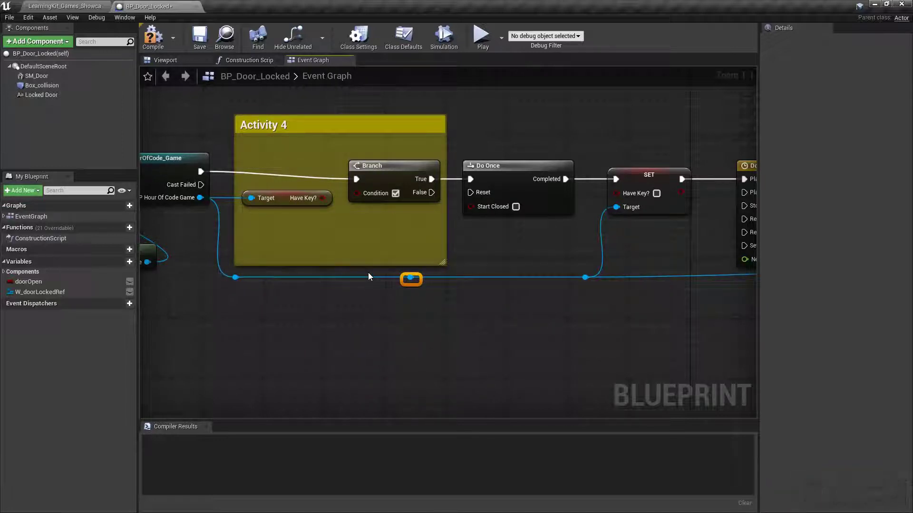
key(Delete)
- Delete the Do Once node together with its connections, and undo the deletion
right_drag(349, 250, 304, 250)
click(473, 200)
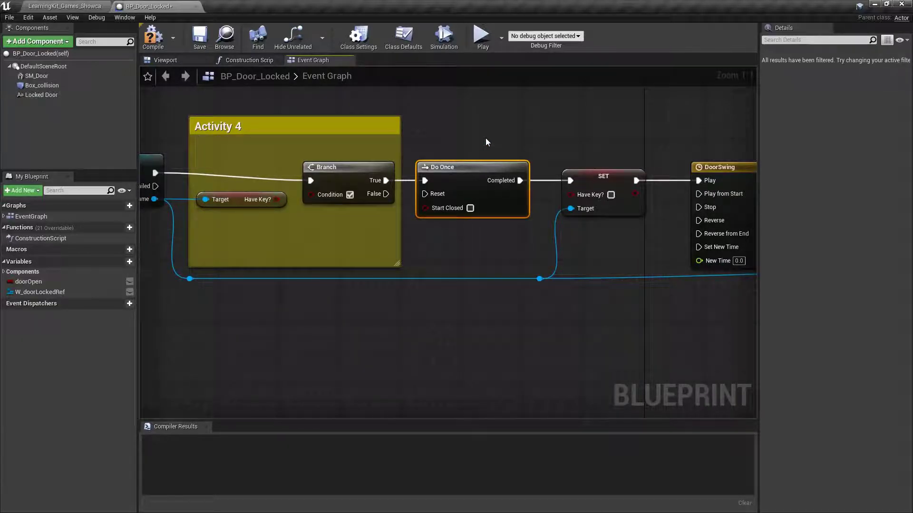
key(Delete)
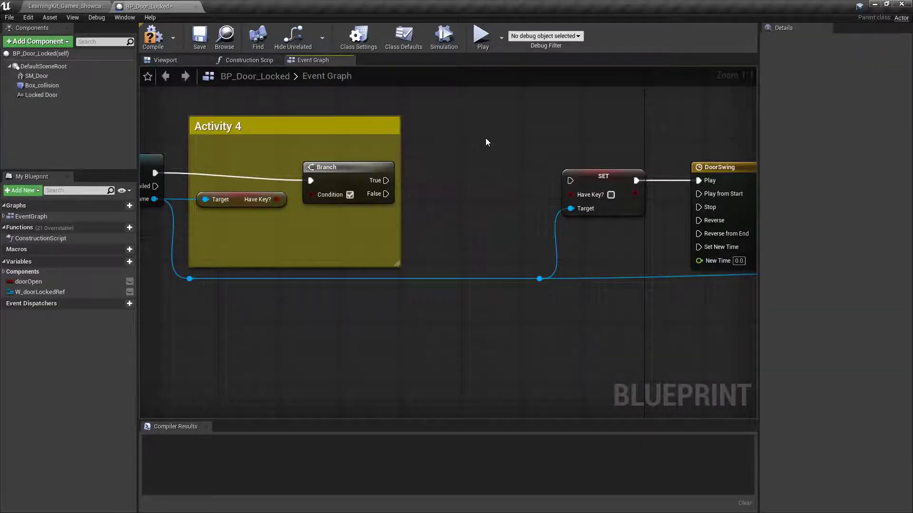
key(ctrl+z)
- Delete the DoorSwing timeline node while keeping the execution wire connected, and undo the deletion
right_drag(486, 137, 276, 144)
click(523, 215)
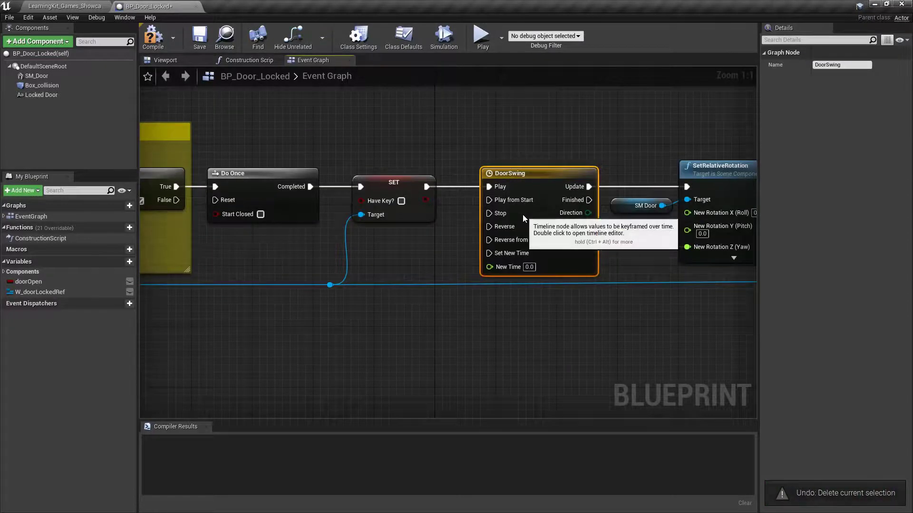
key(Delete)
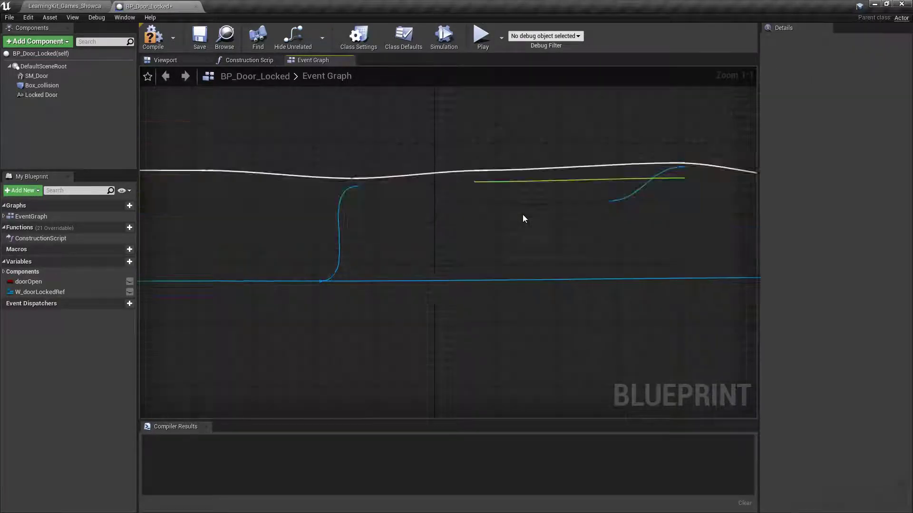
key(ctrl+z)
- Delete the SET Have Key? node so Do Once links directly to DoorSwing, and undo the deletion
right_drag(357, 158, 494, 150)
drag(548, 126, 529, 238)
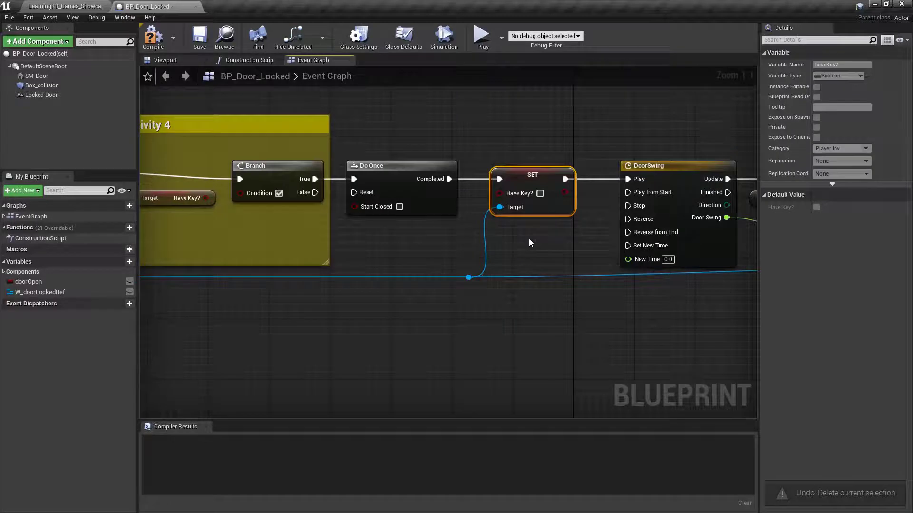
key(Delete)
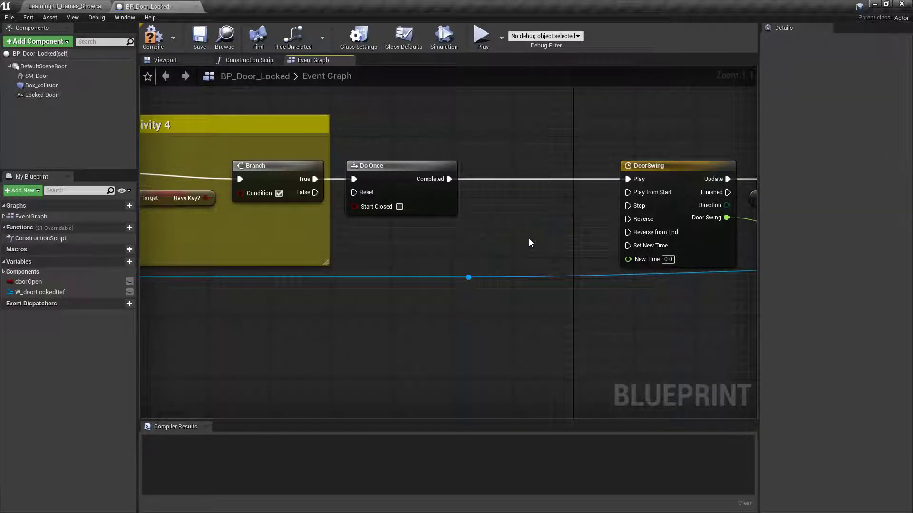
key(ctrl+z)
- Delete the reroute node feeding the SET node's Target while preserving its connections, and undo the deletion
right_drag(417, 253, 452, 247)
drag(479, 240, 533, 302)
right_drag(469, 315, 557, 319)
key(Delete)
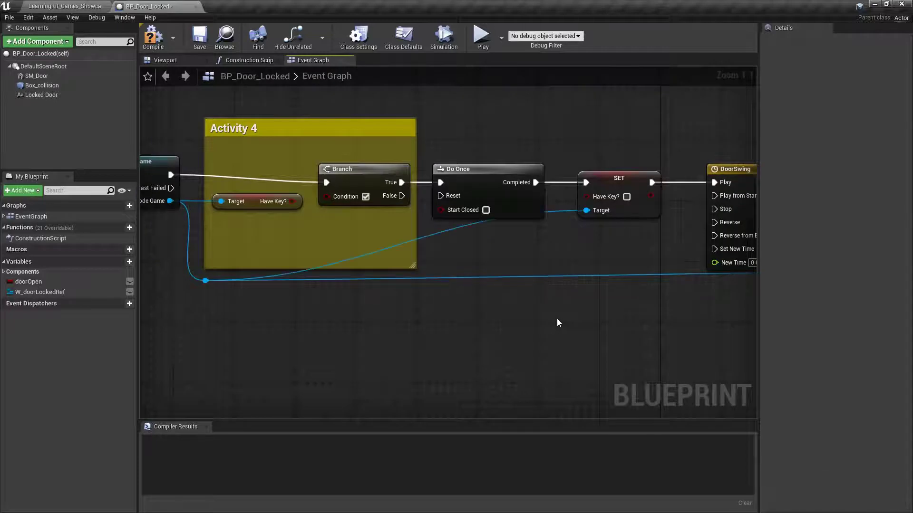
key(ctrl+z)
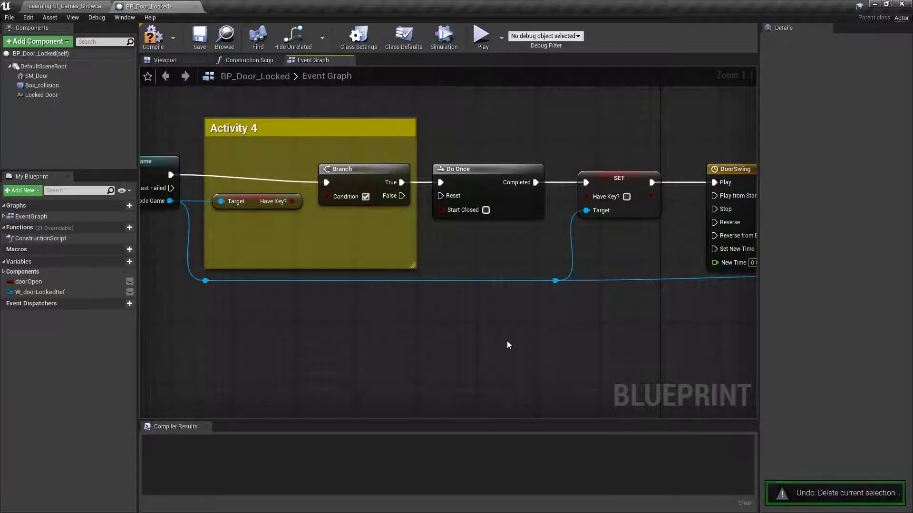
- Branch a new reroute node off the existing reroute point below the Activity 4 comment, and delete it
right_drag(419, 349, 417, 325)
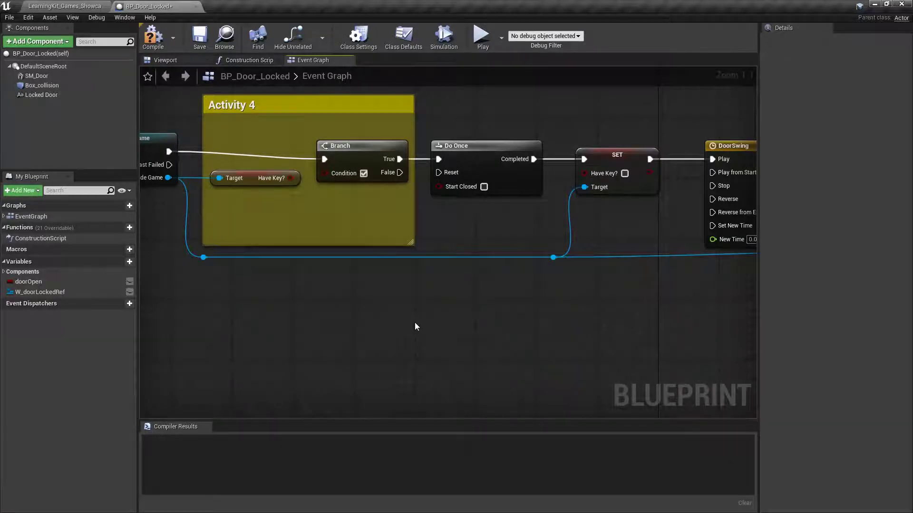
drag(203, 257, 335, 332)
text(rer)
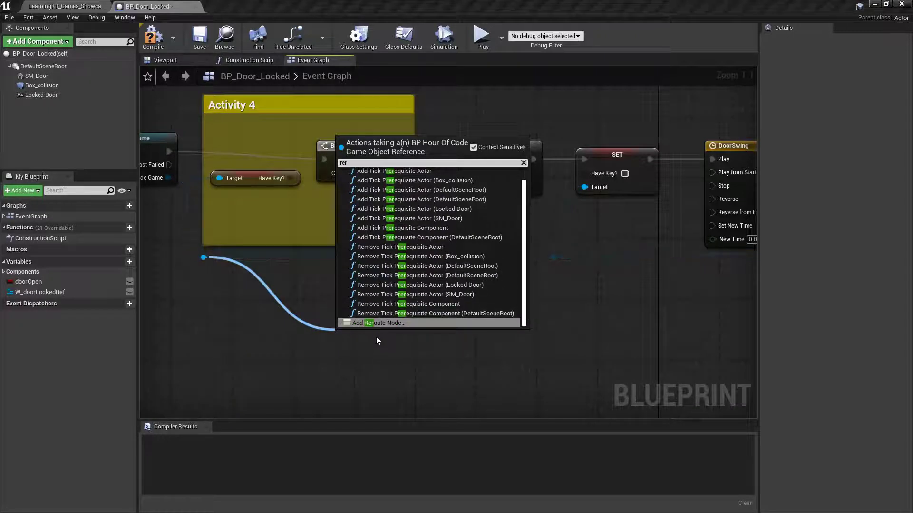
key(Return)
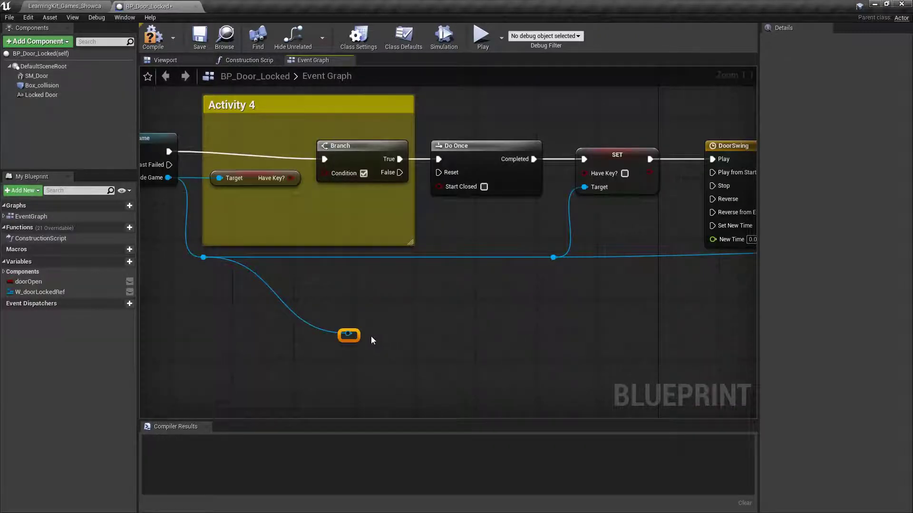
key(Delete)
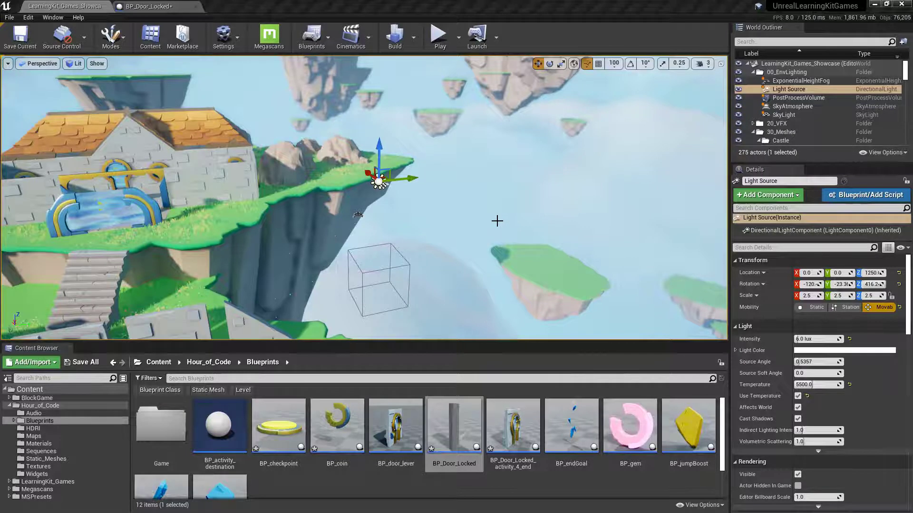
- Filter the details of the Light Source actor to show only modified properties
click(497, 221)
click(379, 181)
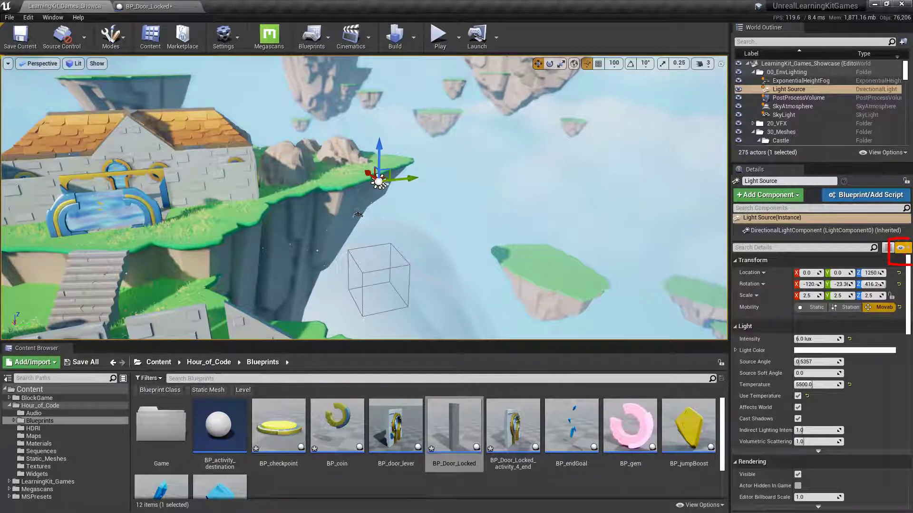
click(902, 249)
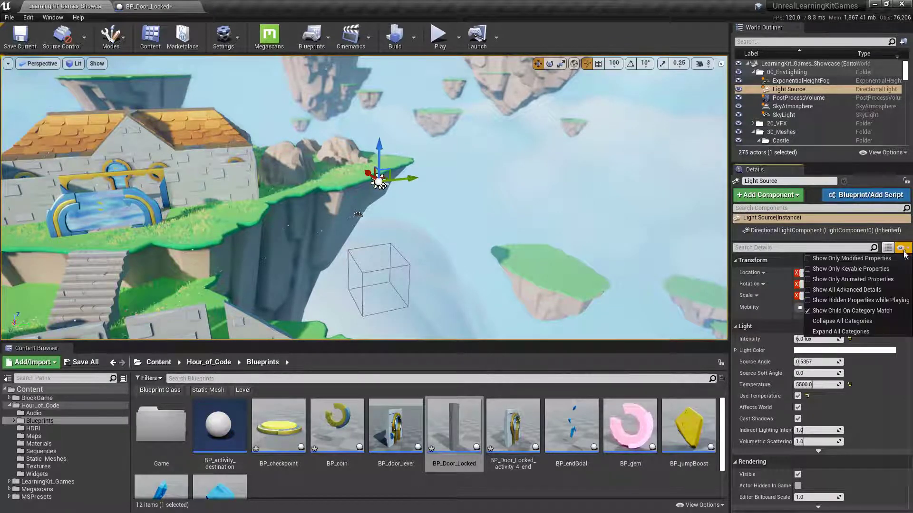
click(852, 258)
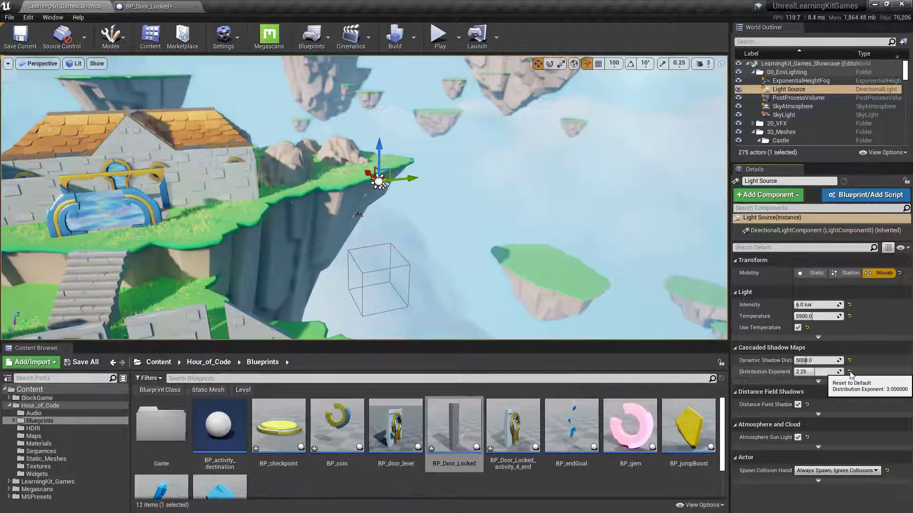
- Try the keyable-only and animated-only property filters on the Light Source, and restore the modified-only filter
click(899, 247)
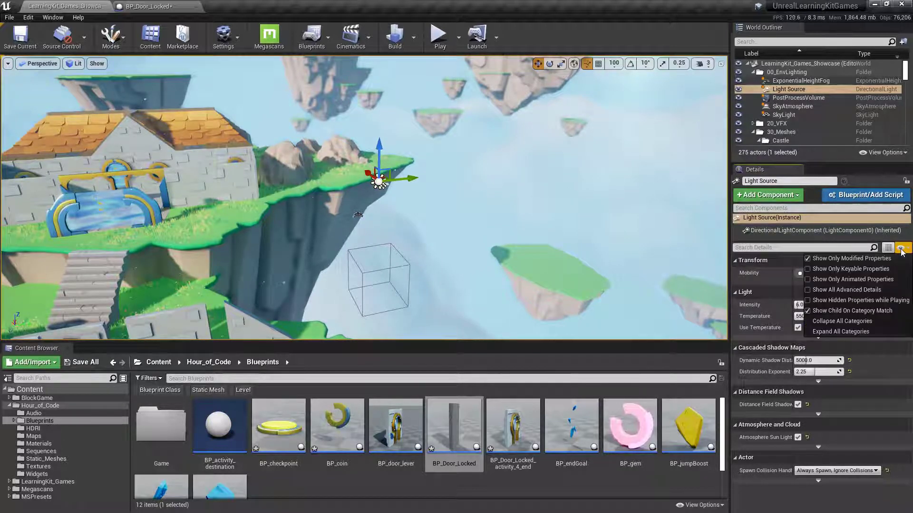
click(807, 258)
click(807, 268)
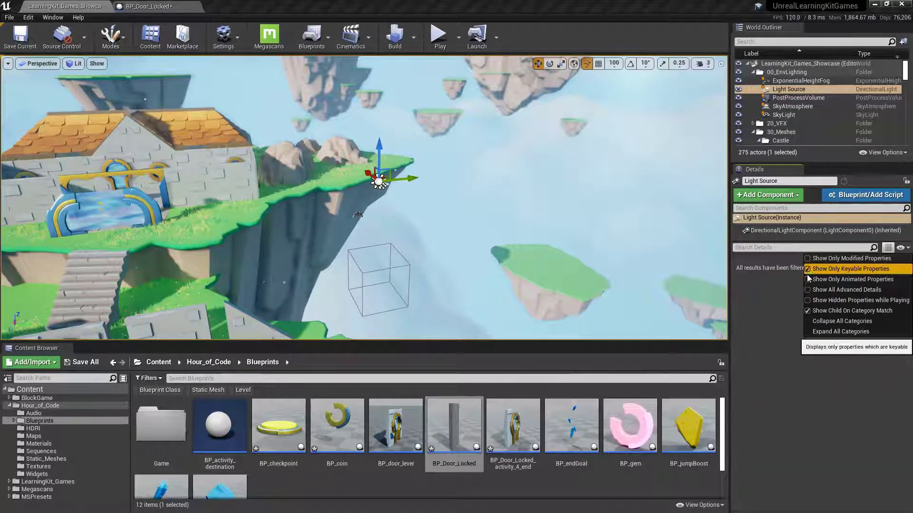
click(807, 279)
click(807, 279)
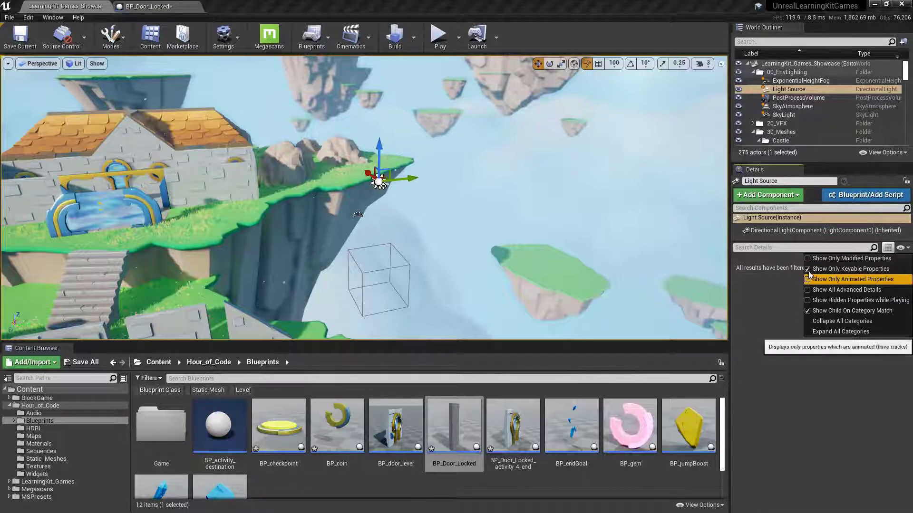
click(807, 268)
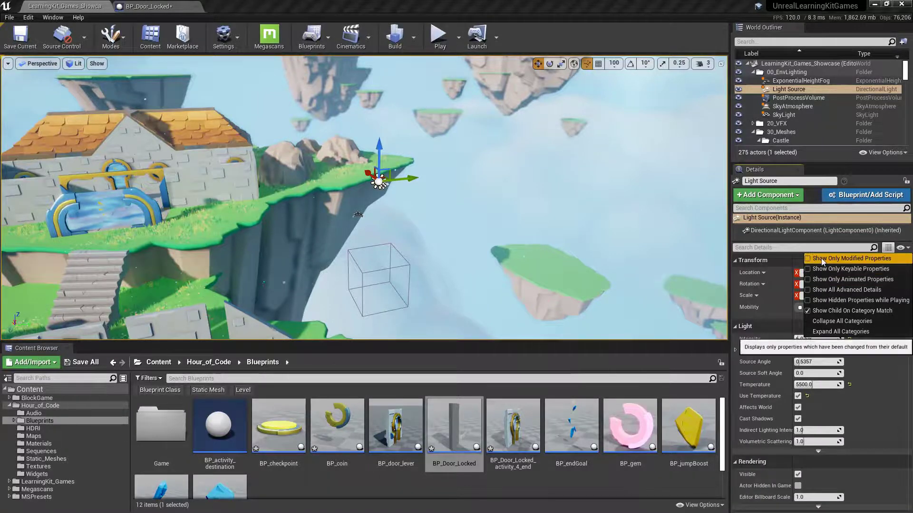
click(821, 258)
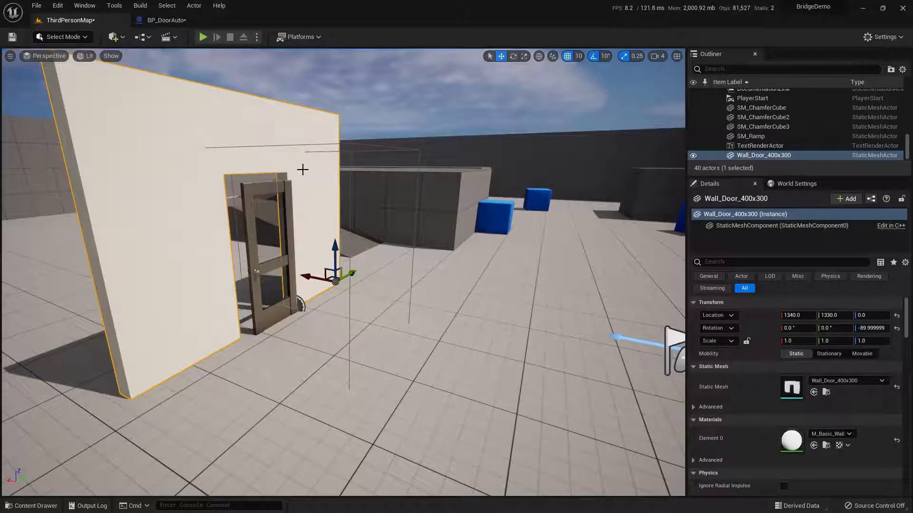
- Move Wall_Door_400x300 to X 1310 and look through its Actor, LOD, Misc, Physics, Rendering and Streaming detail categories
mouse_move(308, 275)
mouse_down()
mouse_move(351, 283)
mouse_move(317, 270)
mouse_move(322, 277)
mouse_up()
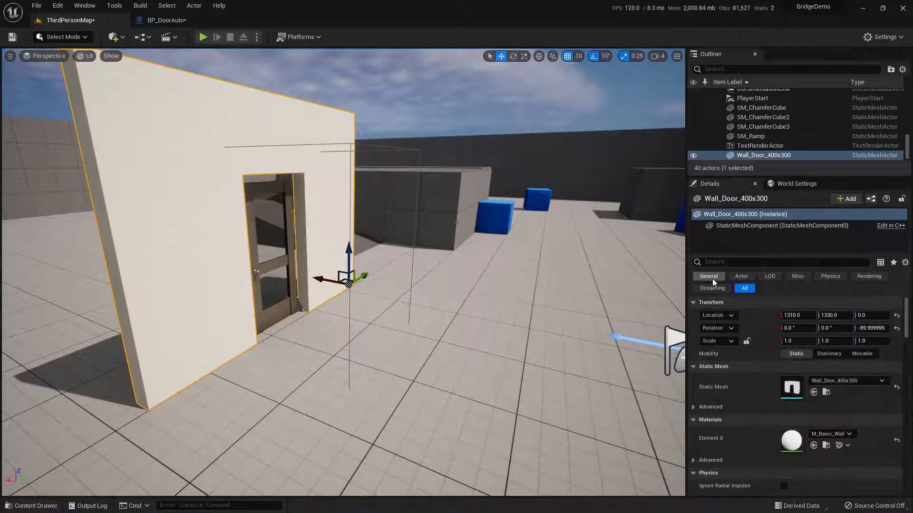
click(741, 276)
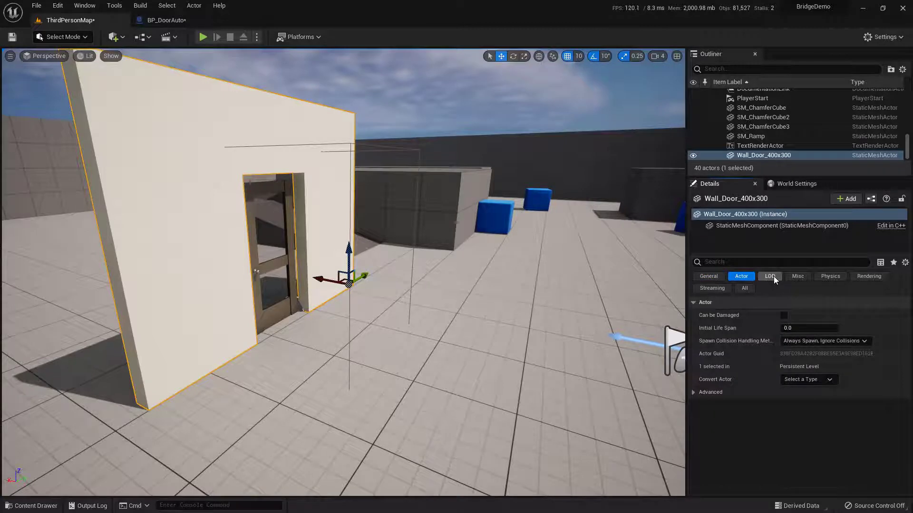
click(771, 276)
click(800, 277)
click(839, 278)
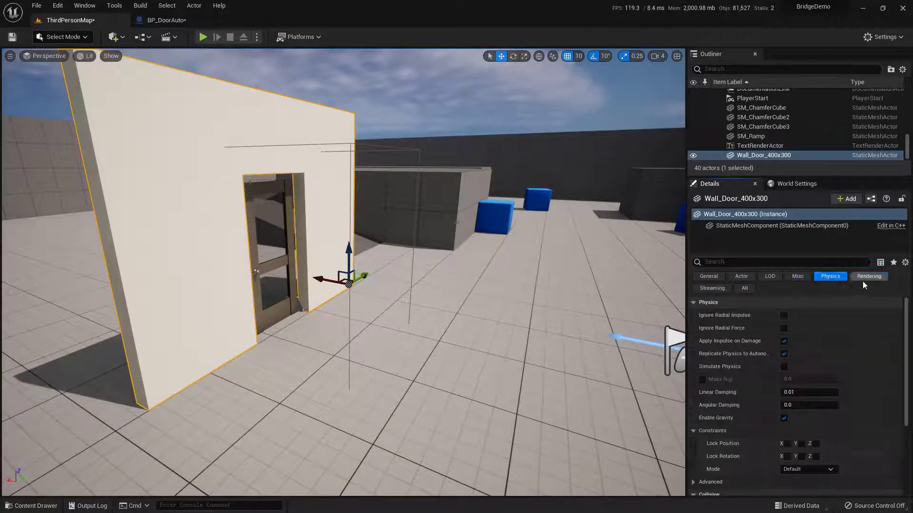
click(864, 278)
click(717, 288)
click(741, 288)
click(833, 281)
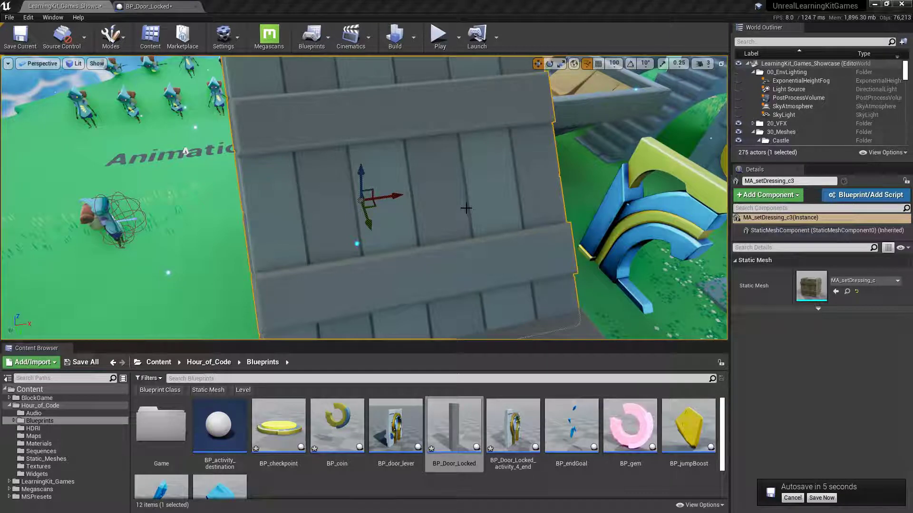
- Reselect the MA_setDressing_c3 crate and move it along its X axis and slightly upward
key(Escape)
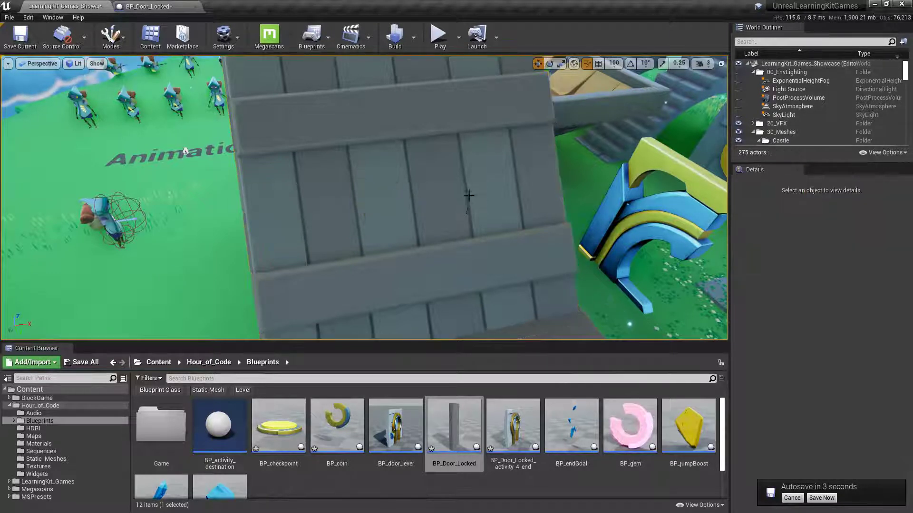
click(463, 200)
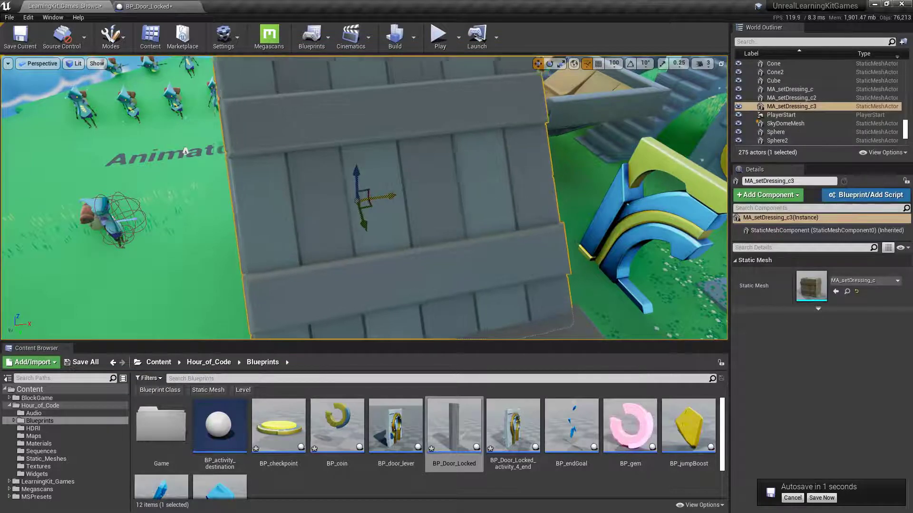
drag(369, 199, 341, 224)
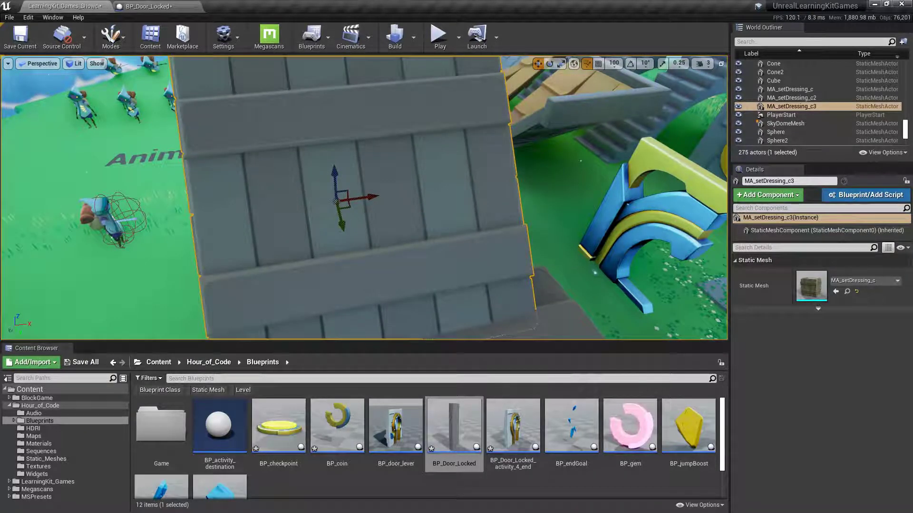
mouse_move(334, 173)
mouse_down()
mouse_move(333, 144)
mouse_move(335, 177)
mouse_move(333, 152)
mouse_move(334, 162)
mouse_up()
- Rotate the MA_setDressing_c3 crate so that it sits tilted above the crates below
click(550, 64)
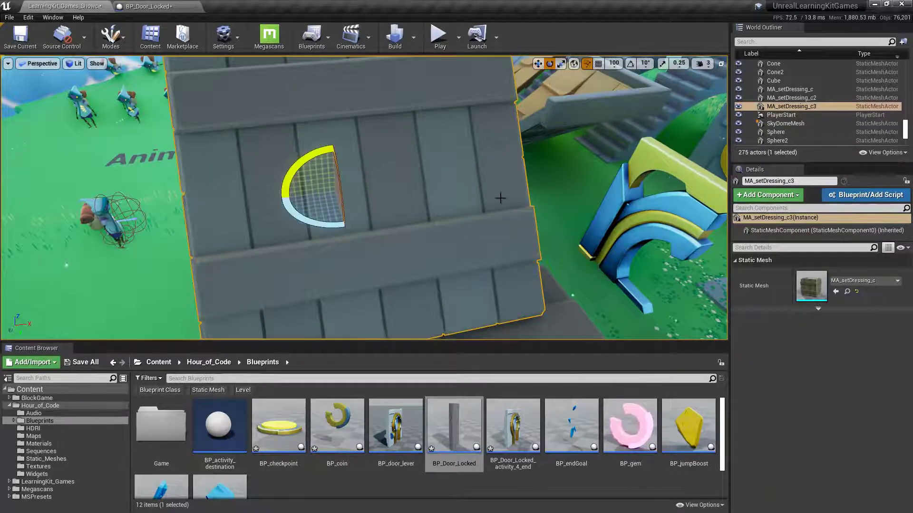
alt+drag(429, 223, 444, 204)
mouse_move(450, 204)
ctrl+right_down()
mouse_move(470, 204)
mouse_move(449, 203)
ctrl+right_up()
ctrl+drag(449, 203, 444, 244)
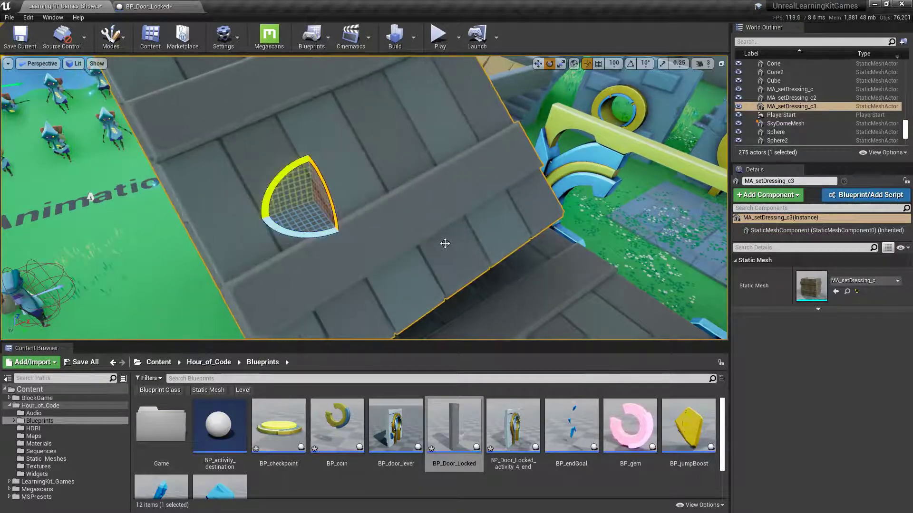
- Scale the MA_setDressing_c3 crate down uniformly, and return to the translate tool
click(561, 64)
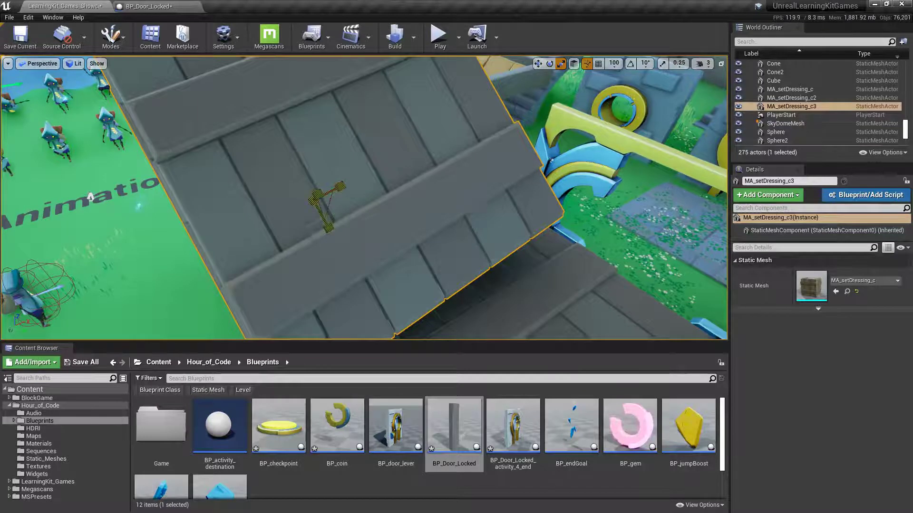
scroll(475, 198, down, 5)
drag(313, 201, 350, 180)
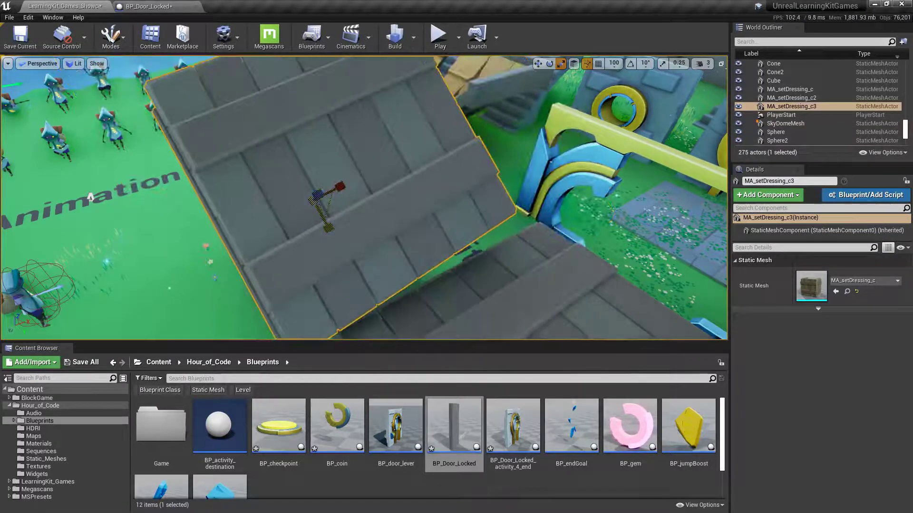
click(538, 64)
scroll(497, 181, down, 3)
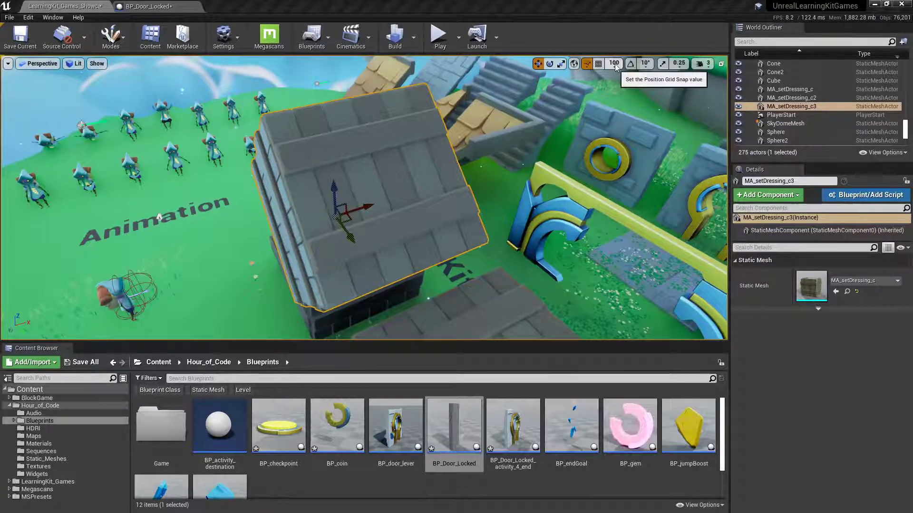
mouse_move(605, 57)
mouse_down()
mouse_move(622, 74)
mouse_move(626, 59)
mouse_up()
drag(595, 34, 594, 59)
drag(594, 59, 600, 50)
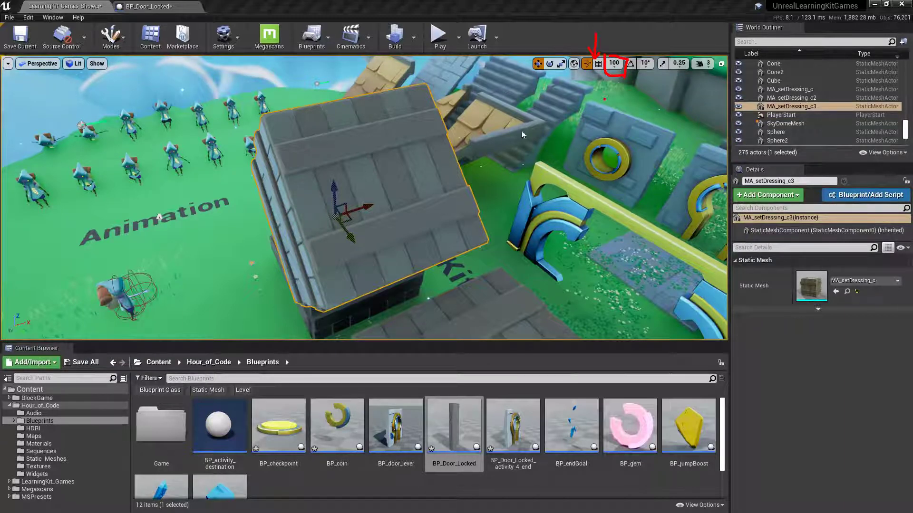
key(Escape)
- Set the position grid snap size to 50 and reposition the MA_setDressing_c3 crate
right_drag(469, 180, 436, 195)
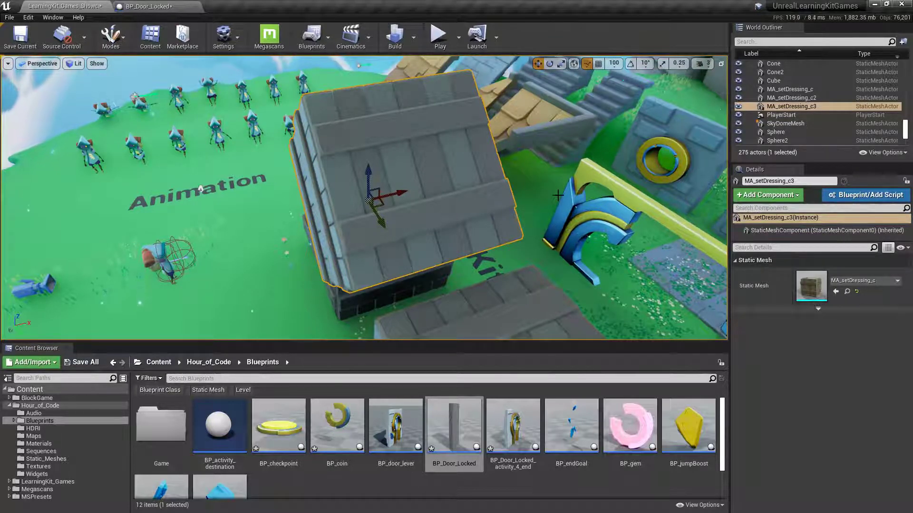
ctrl+drag(558, 196, 611, 183)
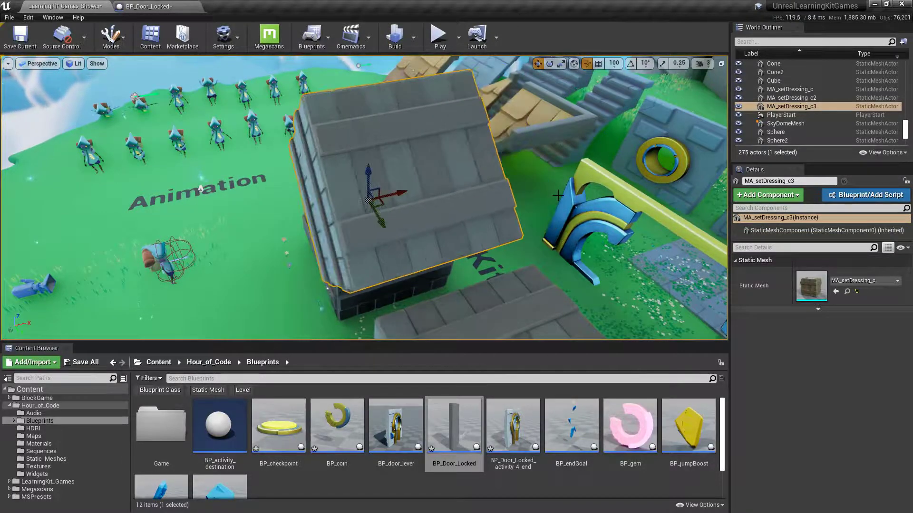
click(614, 63)
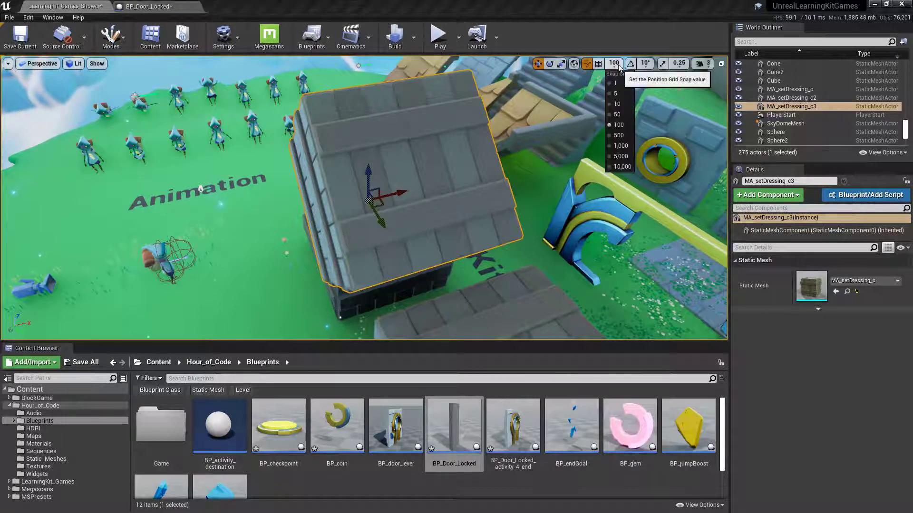
click(617, 114)
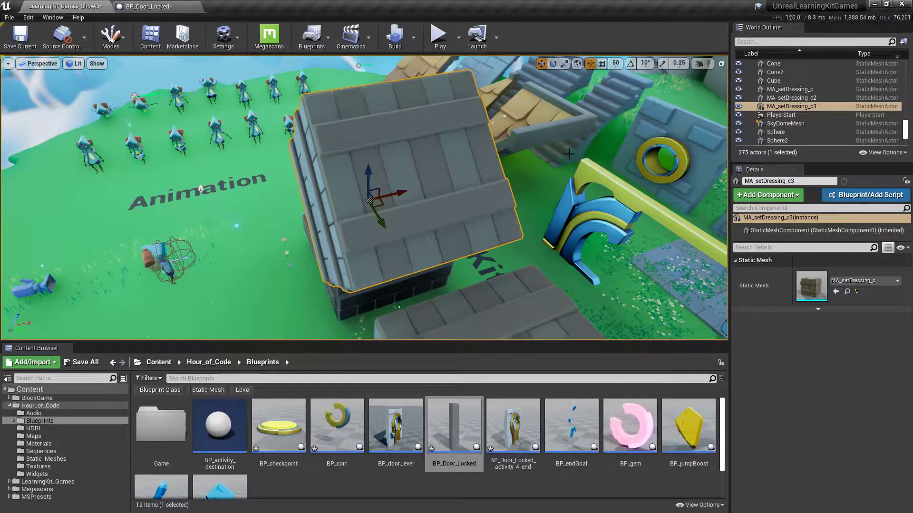
ctrl+drag(472, 170, 500, 163)
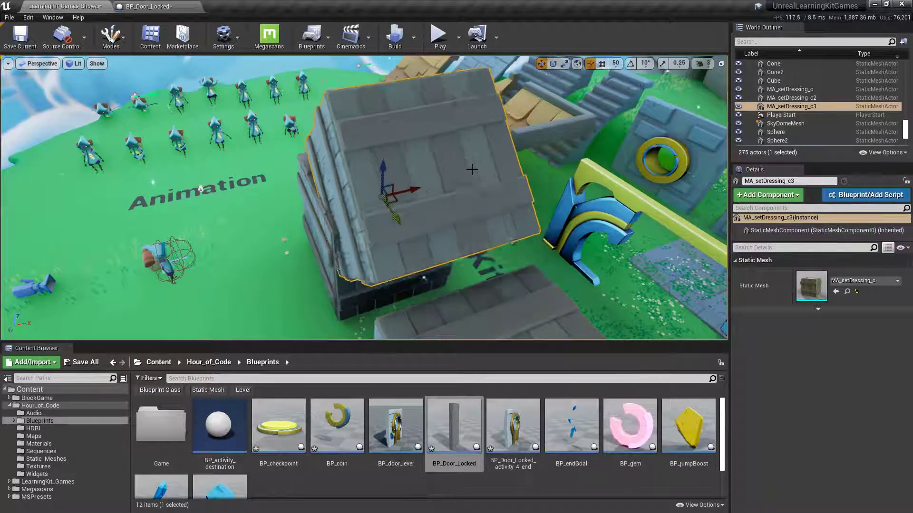
ctrl+right_drag(472, 169, 486, 191)
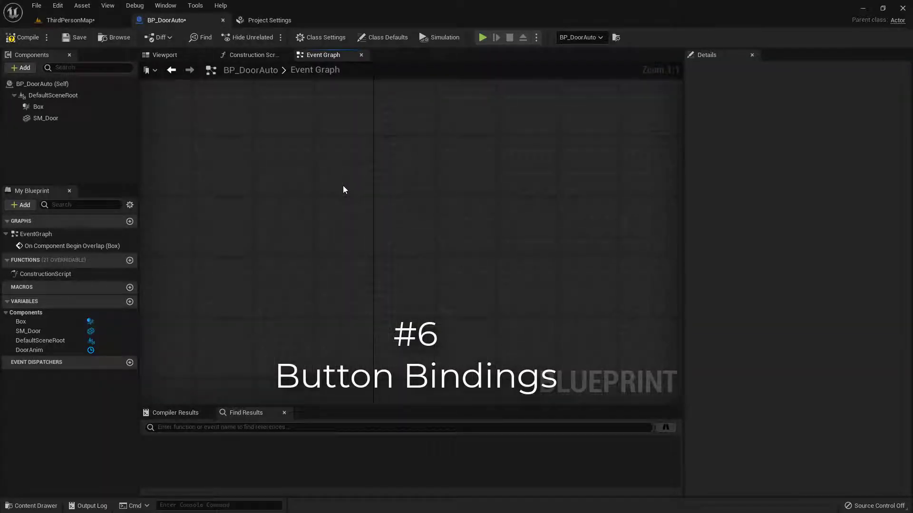
- Check the Jump action mapping in the project's Input settings, and return to the BP_DoorAuto Event Graph
click(269, 20)
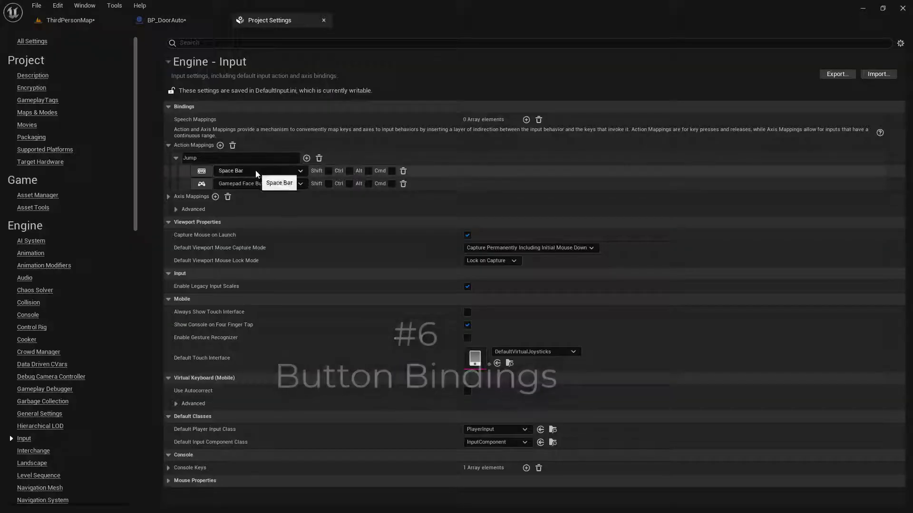
click(181, 23)
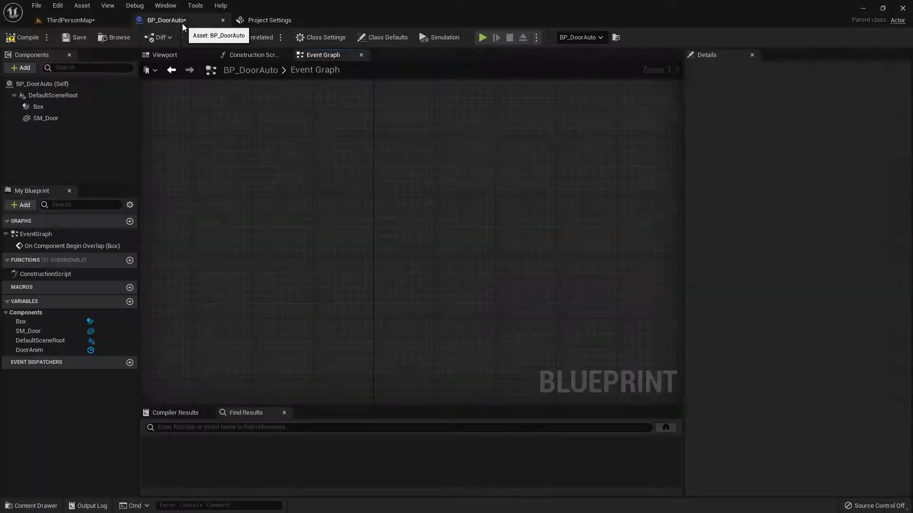
- Search the Blueprint actions for "e key", and add a keyboard event node for key 1 to the BP_DoorAuto Event Graph
right_click(334, 212)
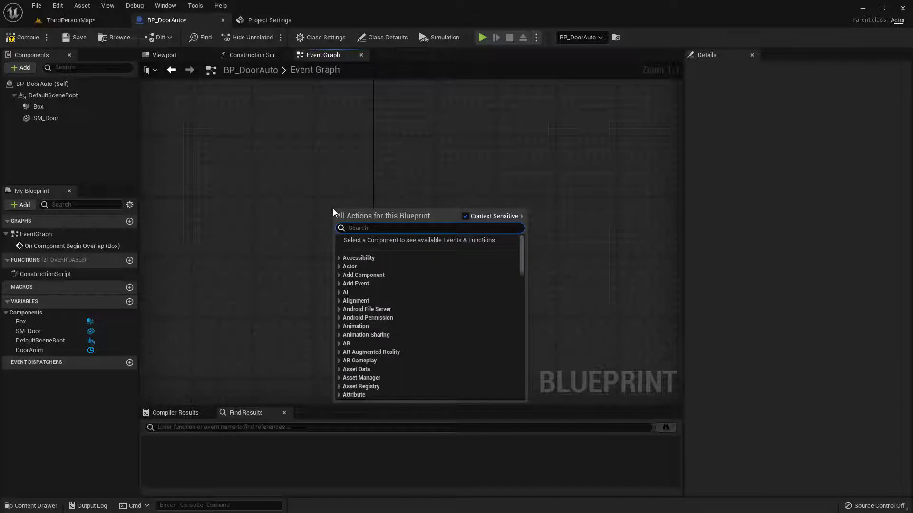
text(e key)
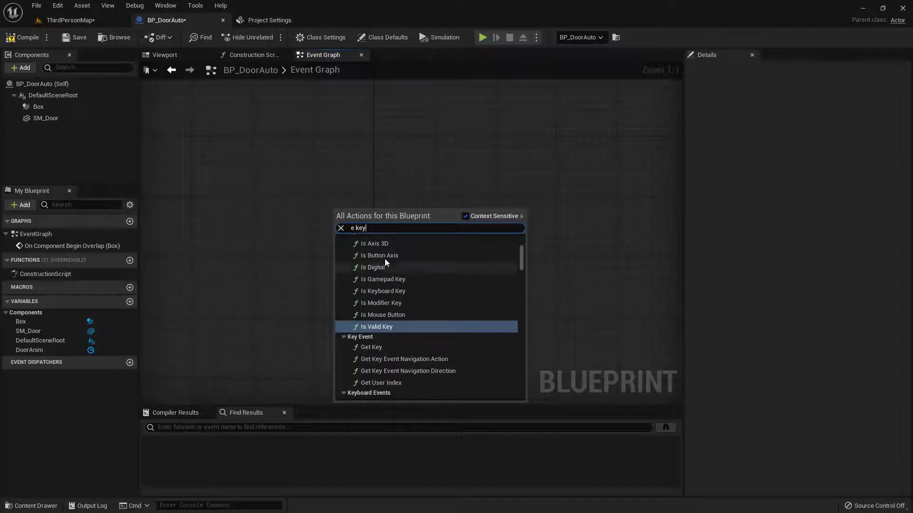
right_click(361, 187)
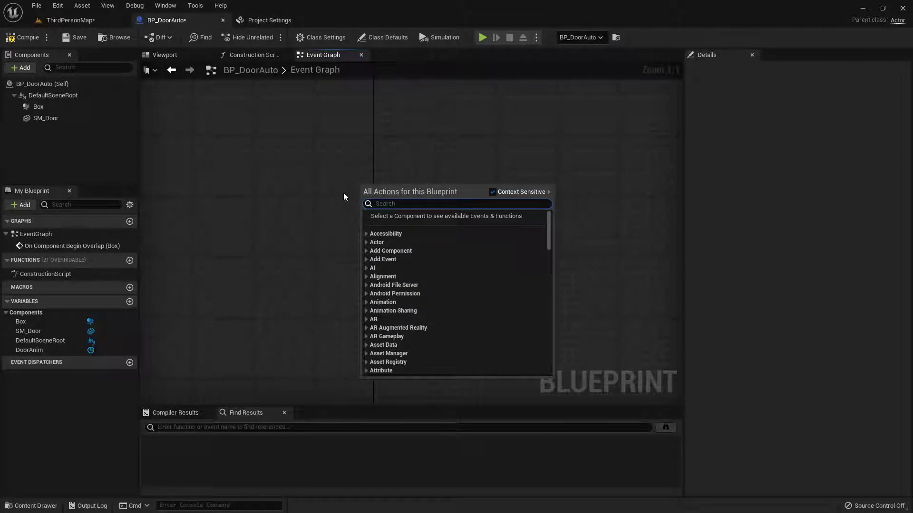
text(1)
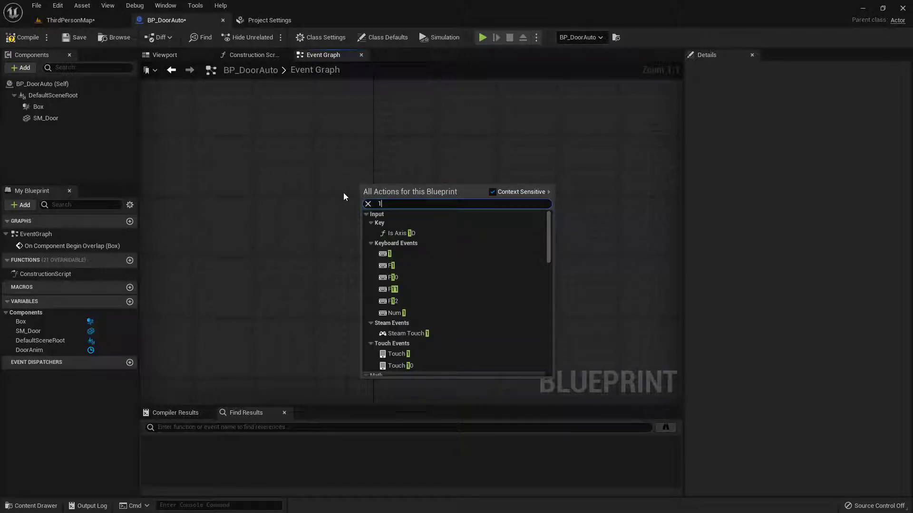
click(407, 255)
click(407, 255)
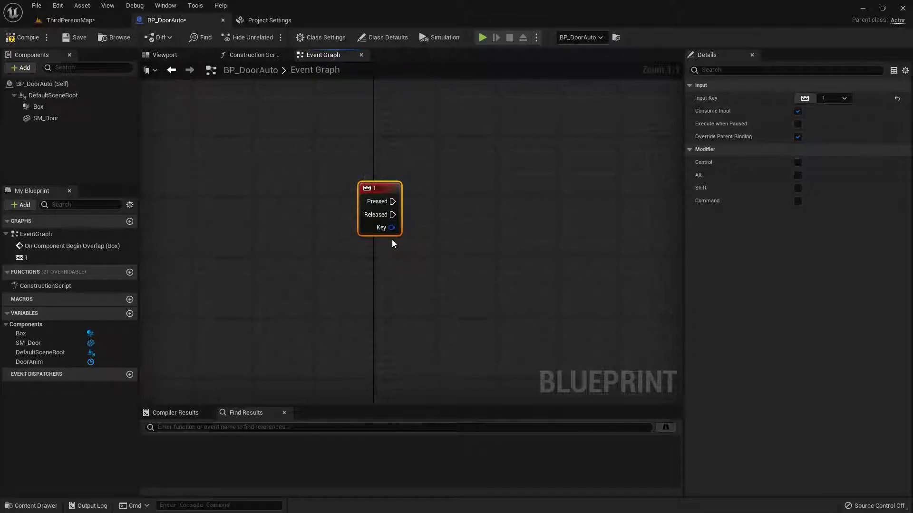
- Rebind the keyboard event's Input Key by key capture, first to Gamepad D-pad Up and finally to E
mouse_move(821, 84)
mouse_down()
mouse_move(798, 116)
mouse_move(808, 75)
mouse_up()
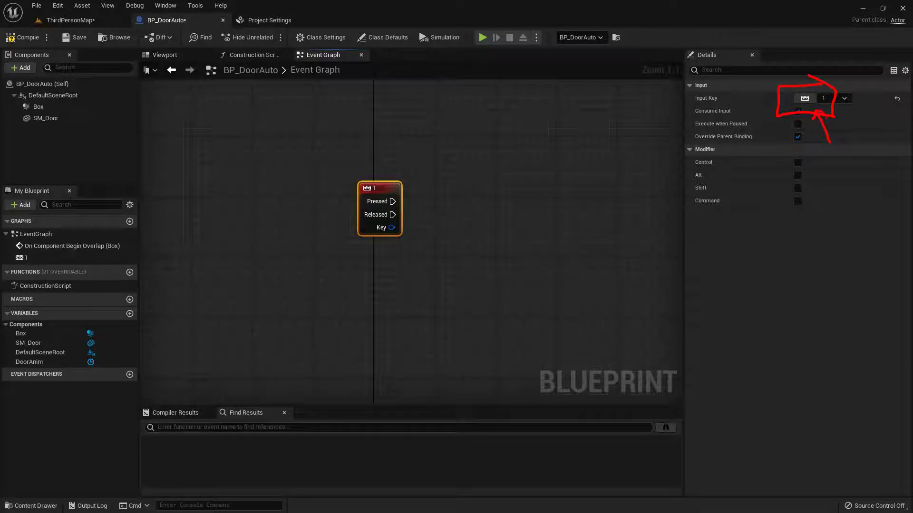
key(Escape)
click(804, 98)
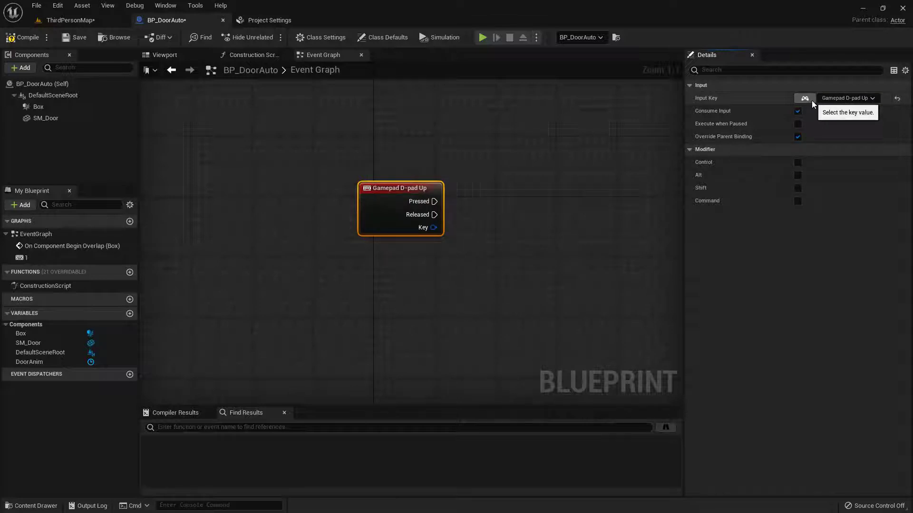
key(e)
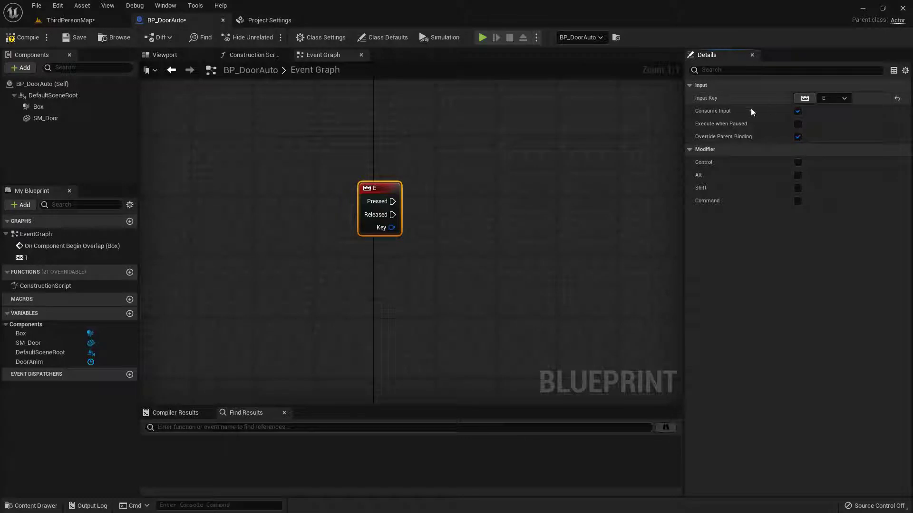
- Examine the Jump action mapping's key bindings in the project's Input settings
click(265, 21)
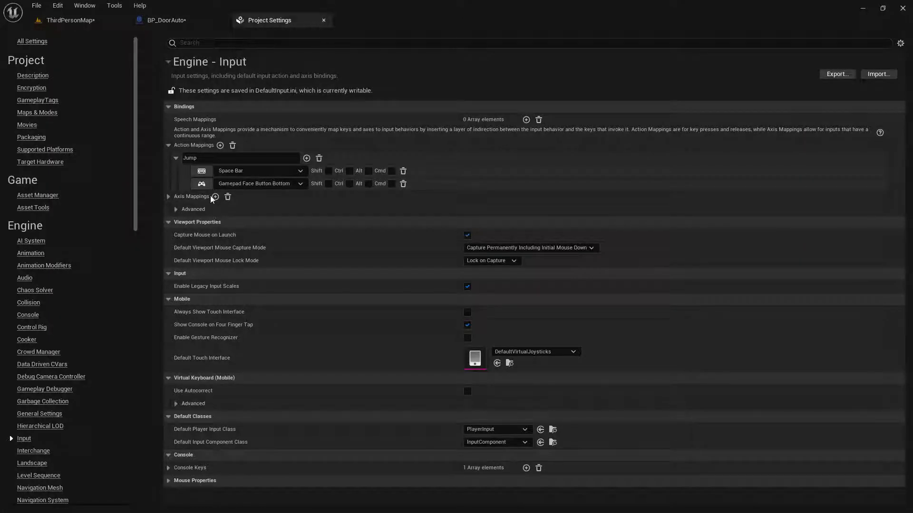
drag(34, 440, 91, 437)
mouse_move(154, 191)
mouse_down()
mouse_move(245, 200)
mouse_move(428, 182)
mouse_move(158, 141)
mouse_up()
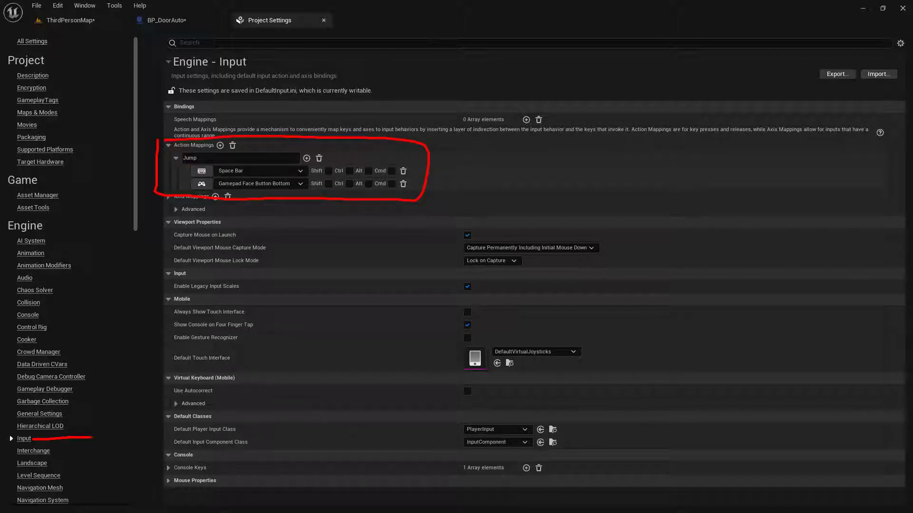
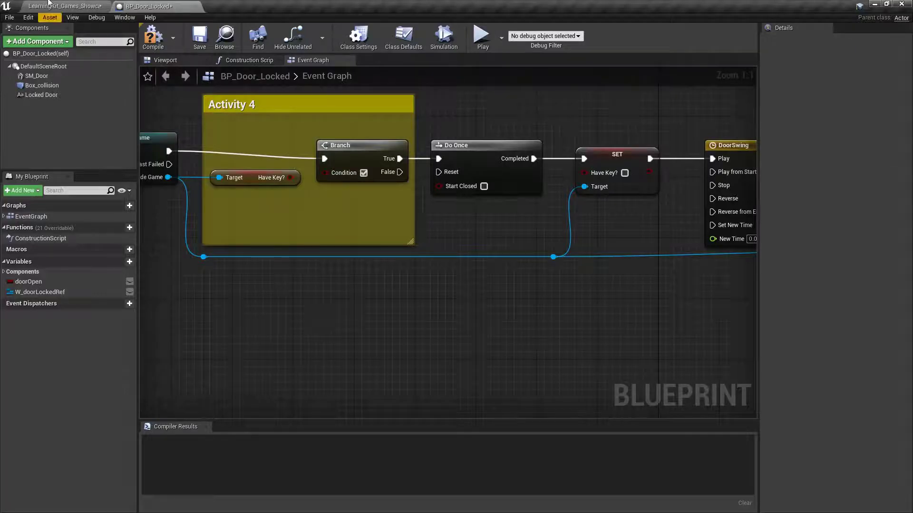
- Disable the editor tooltips from the level editor by running the console command slate.enabletooltips 0
click(63, 6)
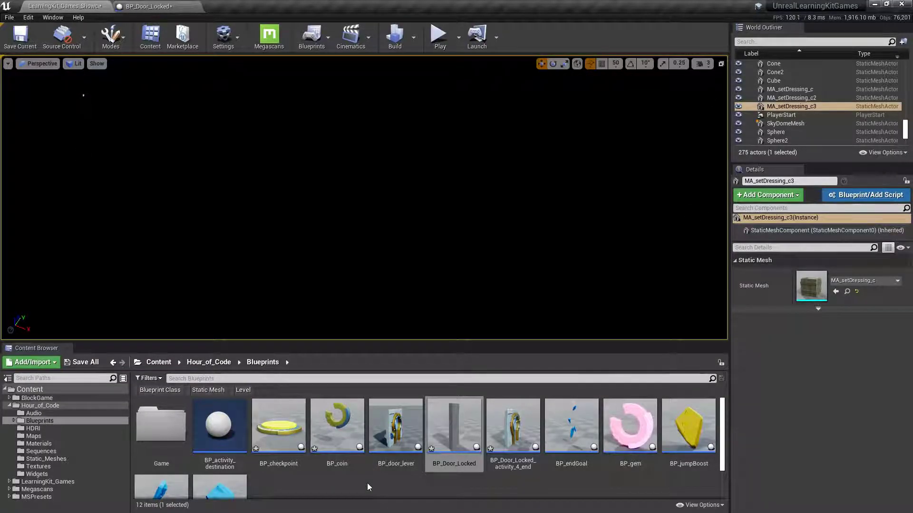
key(grave)
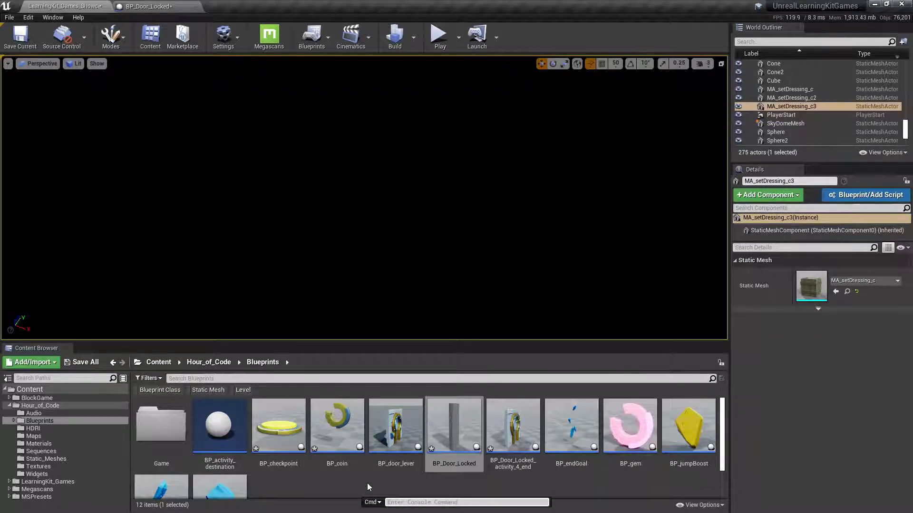
mouse_move(347, 177)
mouse_down()
mouse_move(349, 261)
mouse_move(422, 183)
mouse_move(347, 177)
mouse_move(359, 215)
mouse_move(406, 201)
mouse_up()
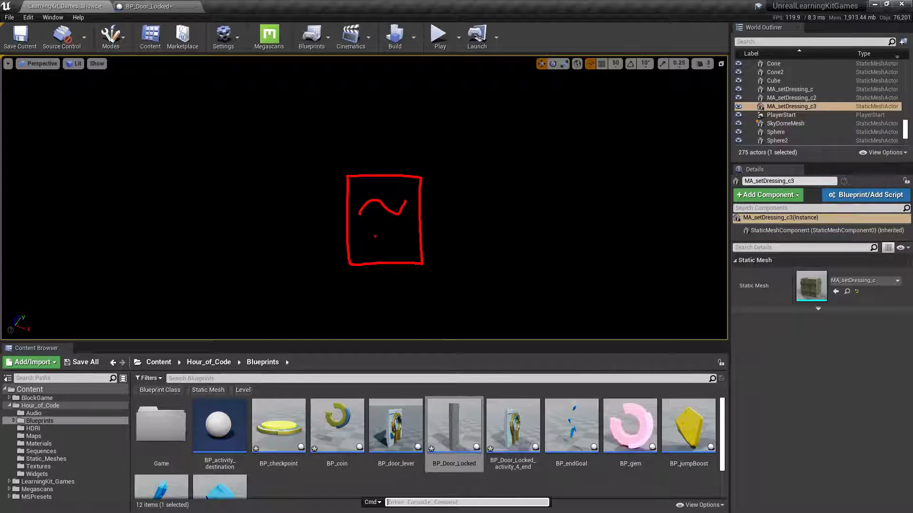
drag(391, 242, 394, 248)
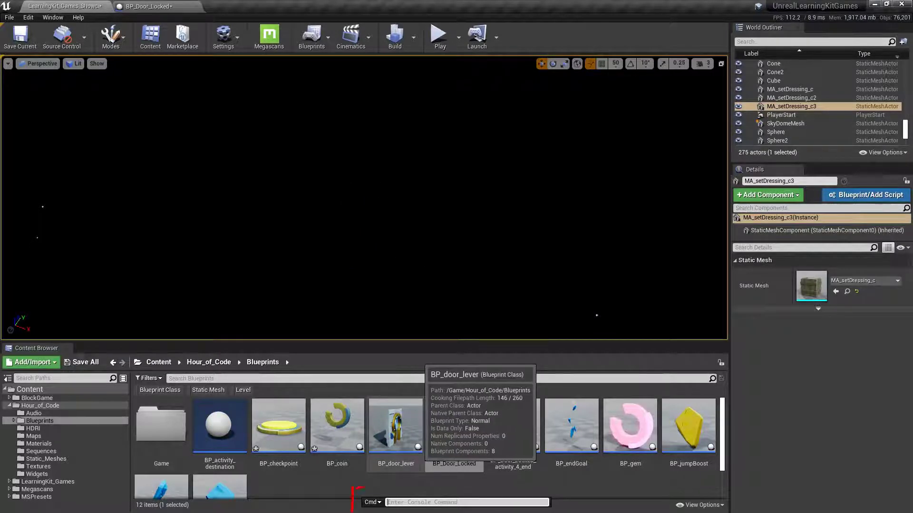
drag(361, 488, 579, 493)
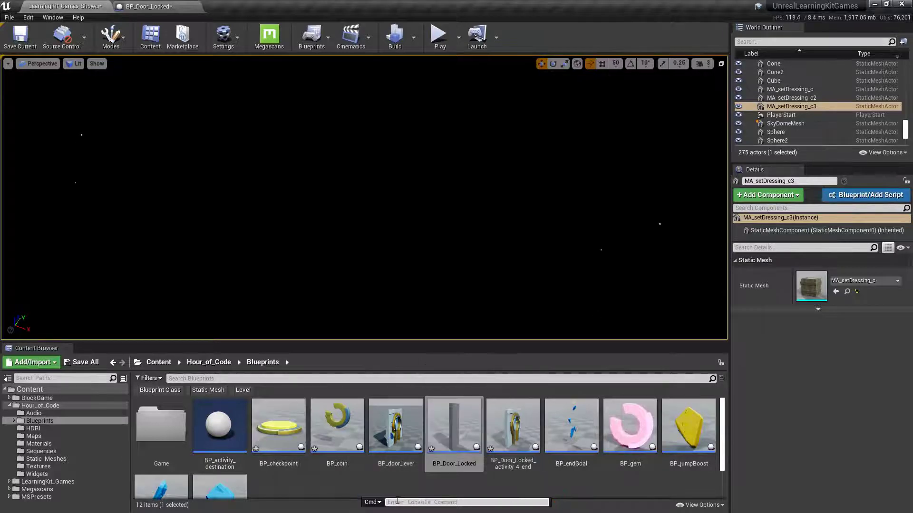
text(slate)
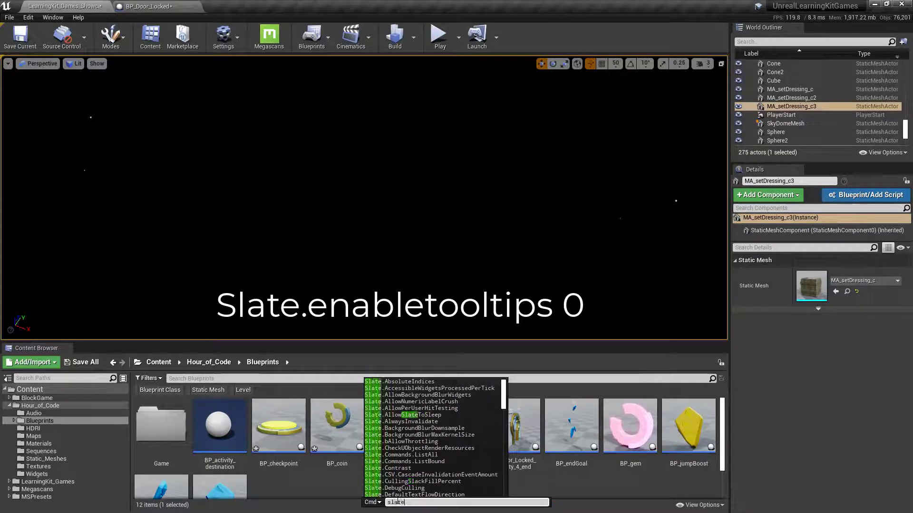
text(.enabe)
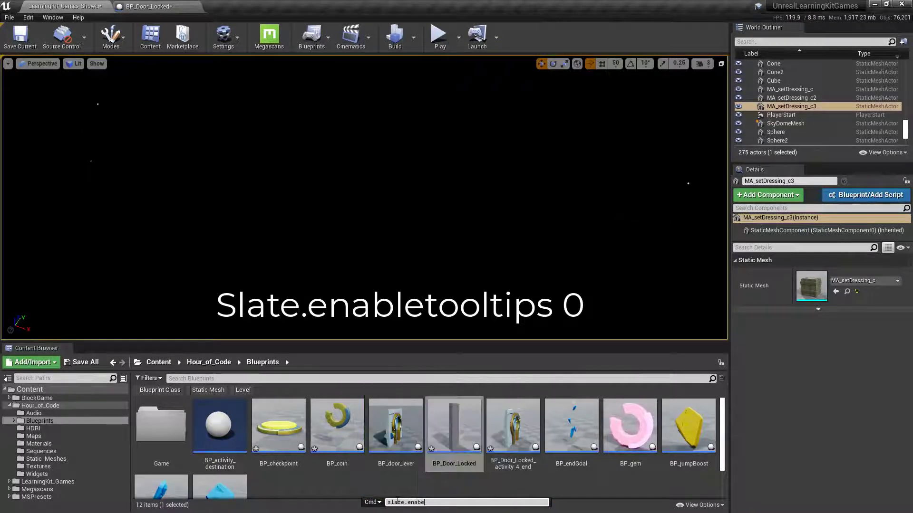
text(lletoo)
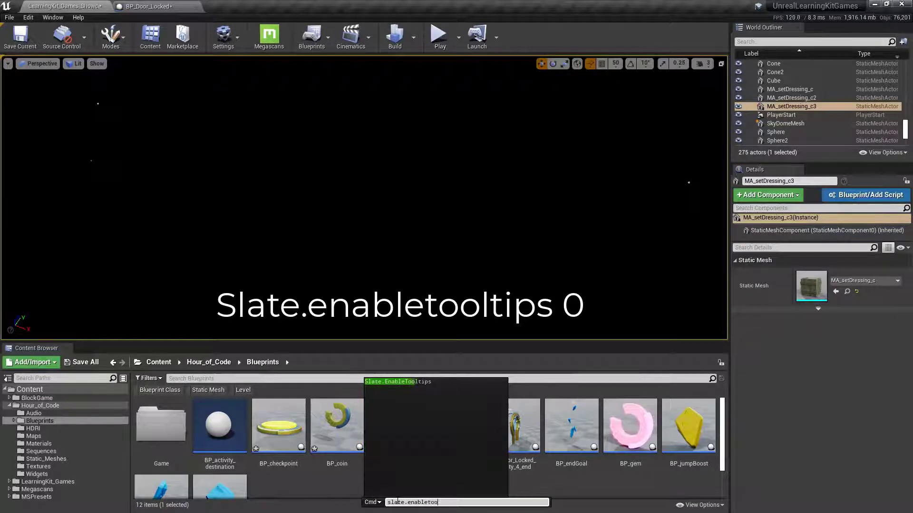
text(ltips 0)
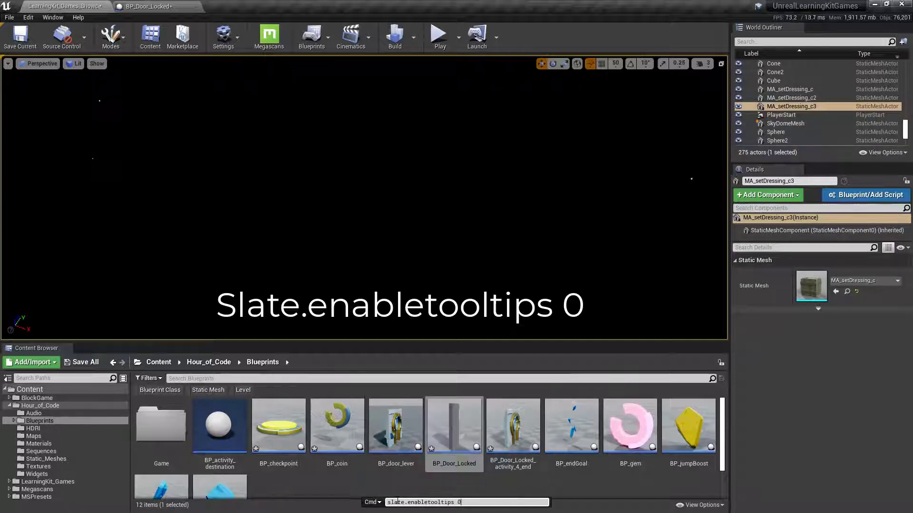
key(Return)
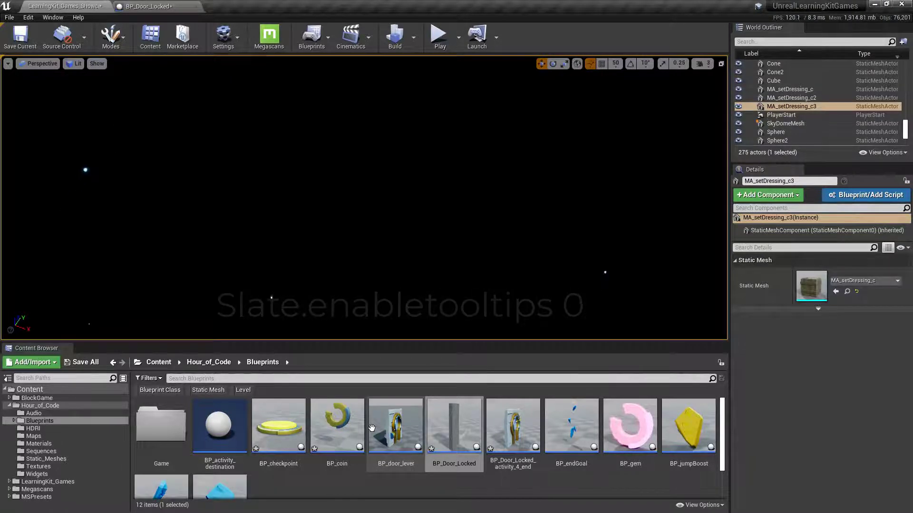
- Re-enable the editor tooltips by recalling slate.enabletooltips 1 from the console history and running it
key(grave)
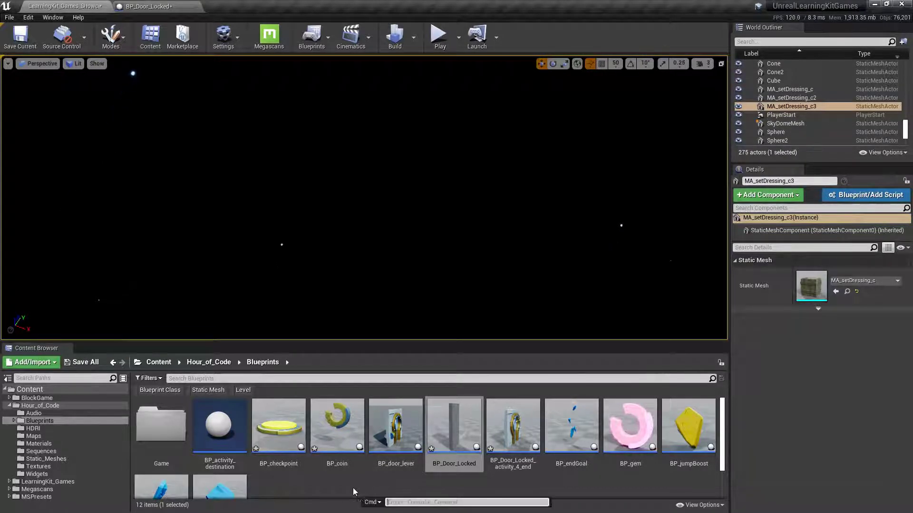
key(Up)
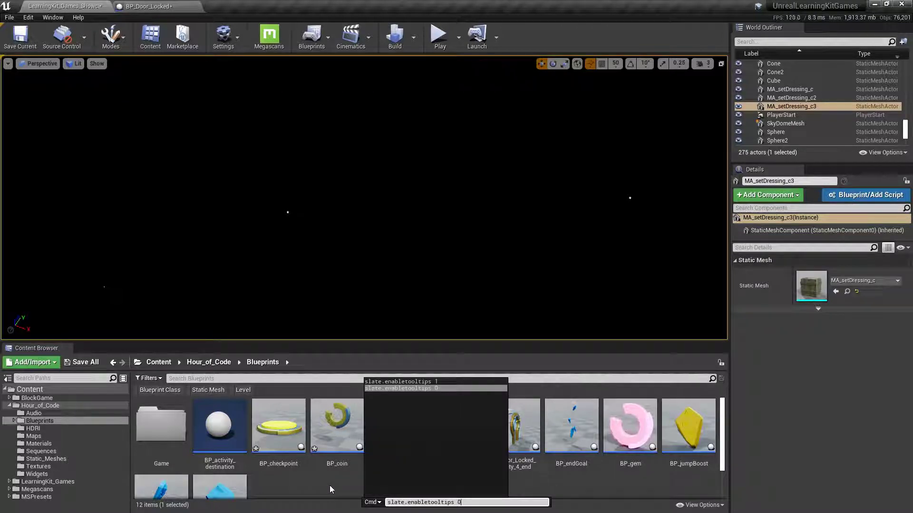
key(Up)
key(Up)
key(Up)
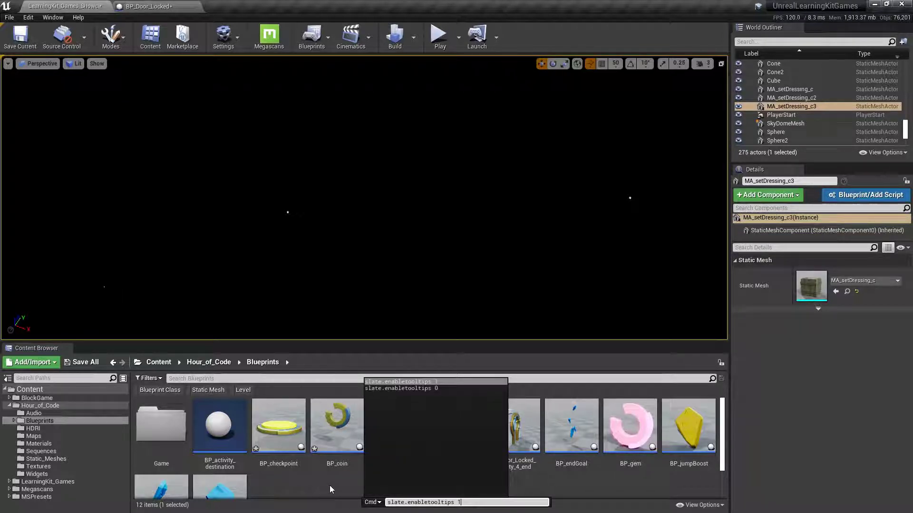
key(Down)
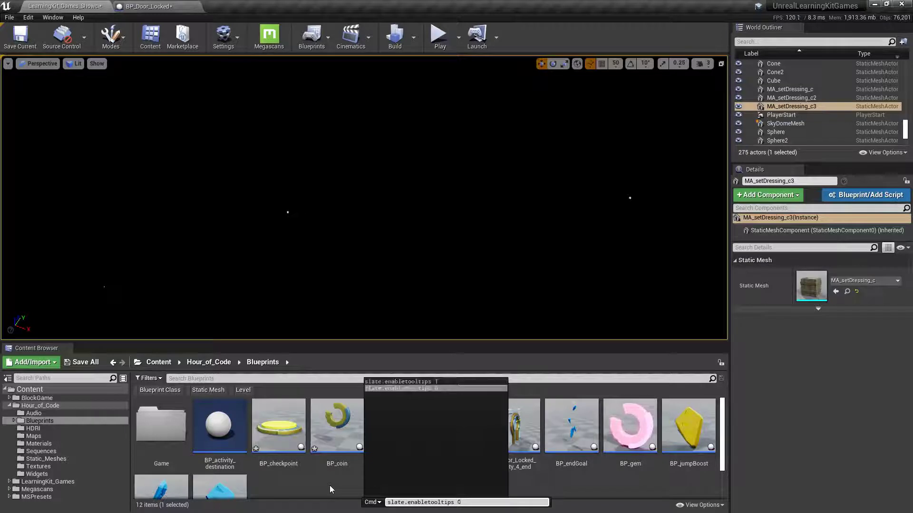
key(Up)
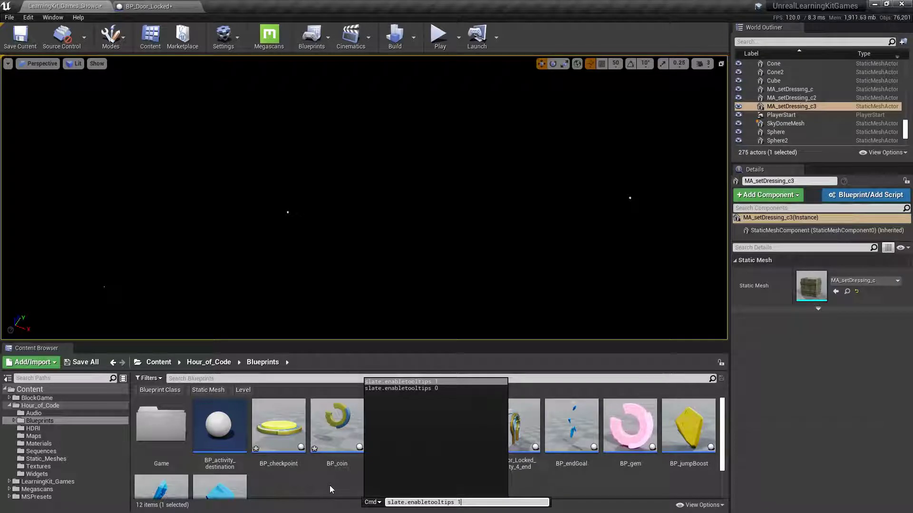
key(Return)
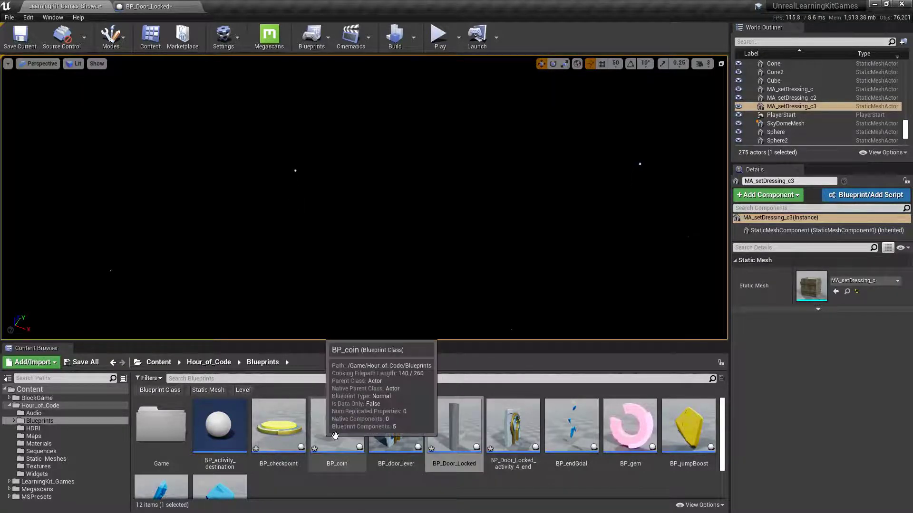
mouse_move(406, 443)
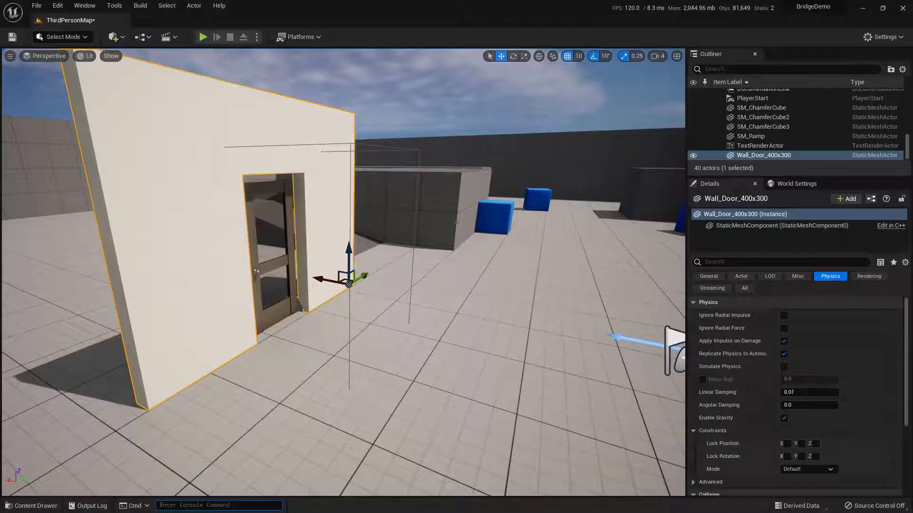
- Recall the earlier Slate.EnableTooltips commands from the console history in the BridgeDemo project
key(Up)
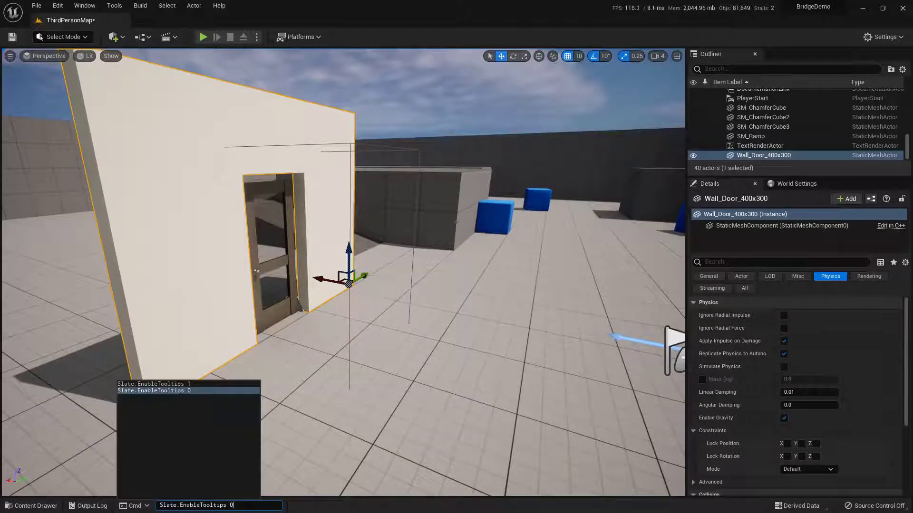
key(Up)
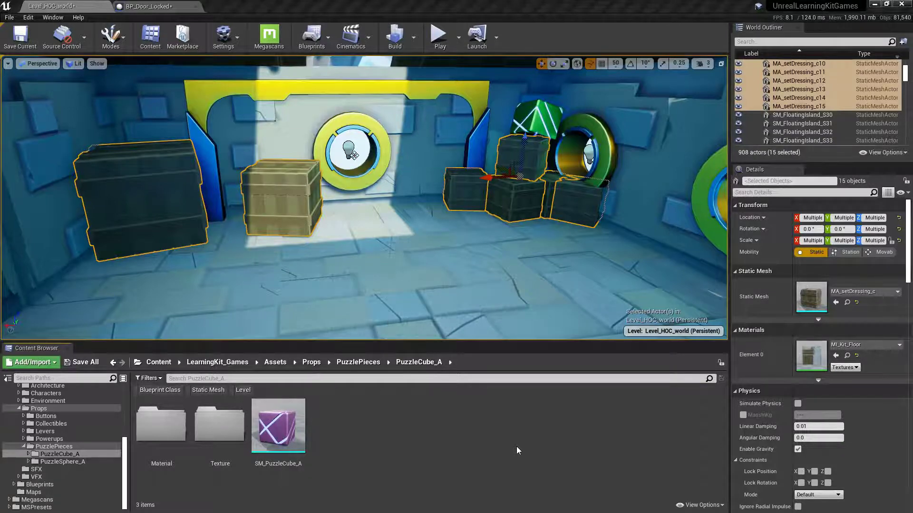
- Select the lit crate MA_setDressing_c9 in Level_HOC_world and extend the selection to all matching static meshes of all classes
click(570, 285)
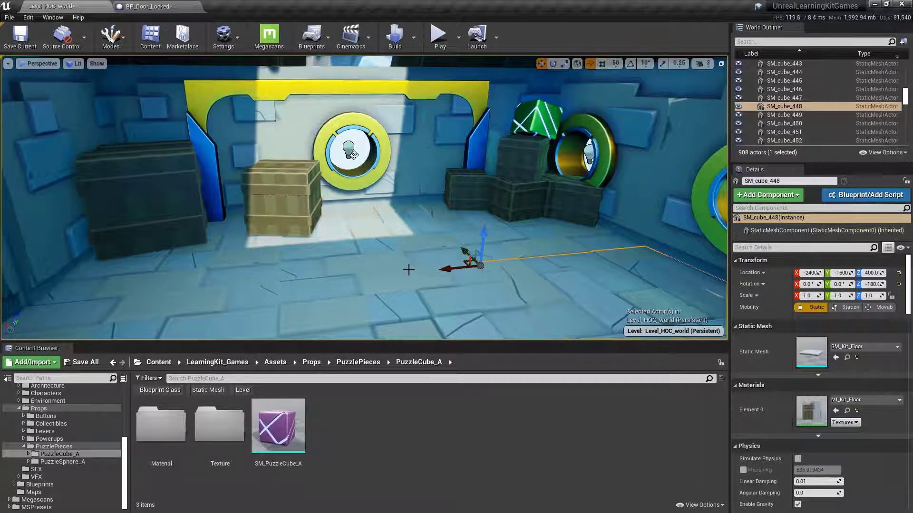
click(297, 195)
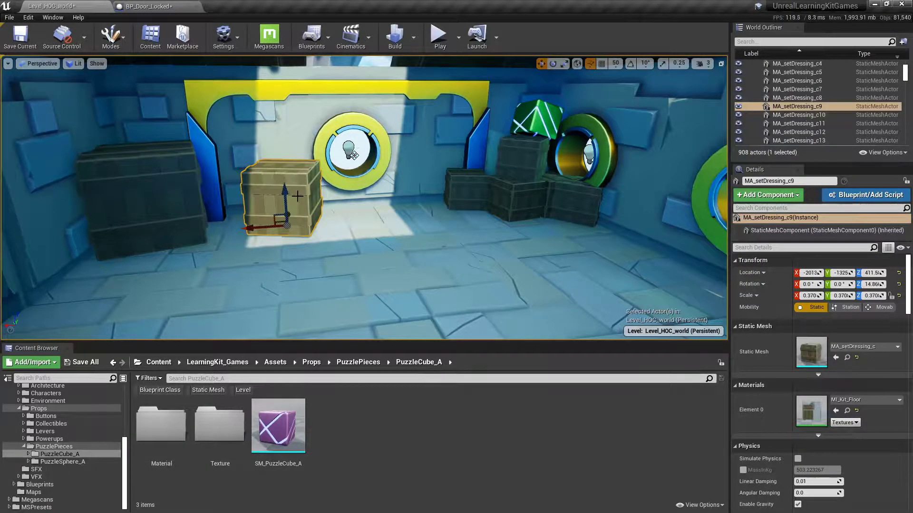
right_click(297, 196)
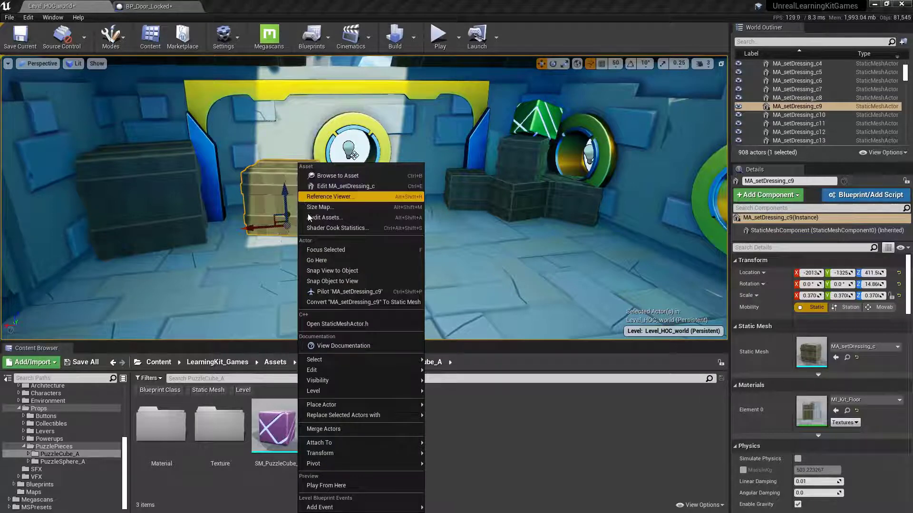
mouse_move(423, 359)
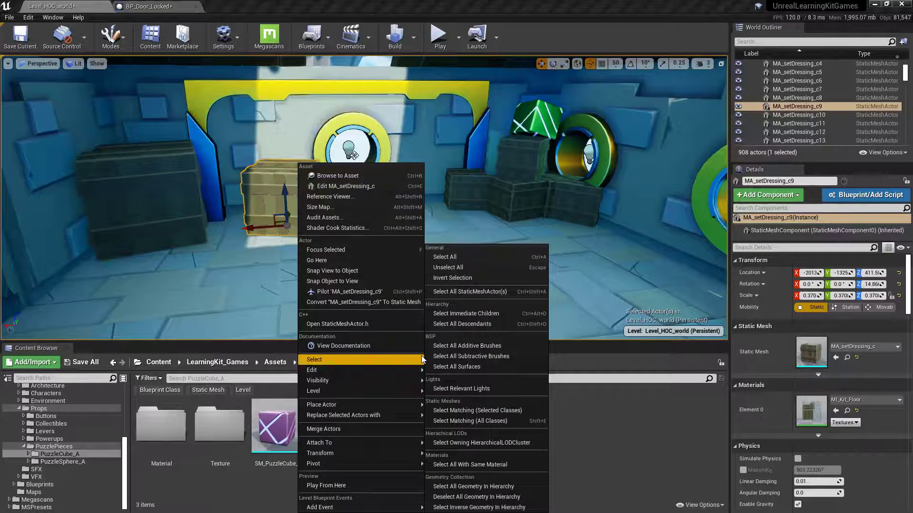
click(514, 421)
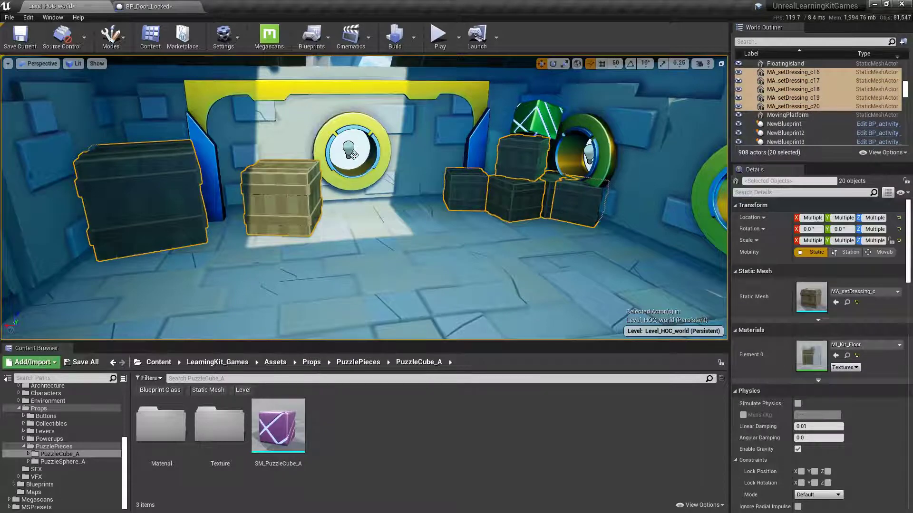
right_drag(363, 197, 584, 205)
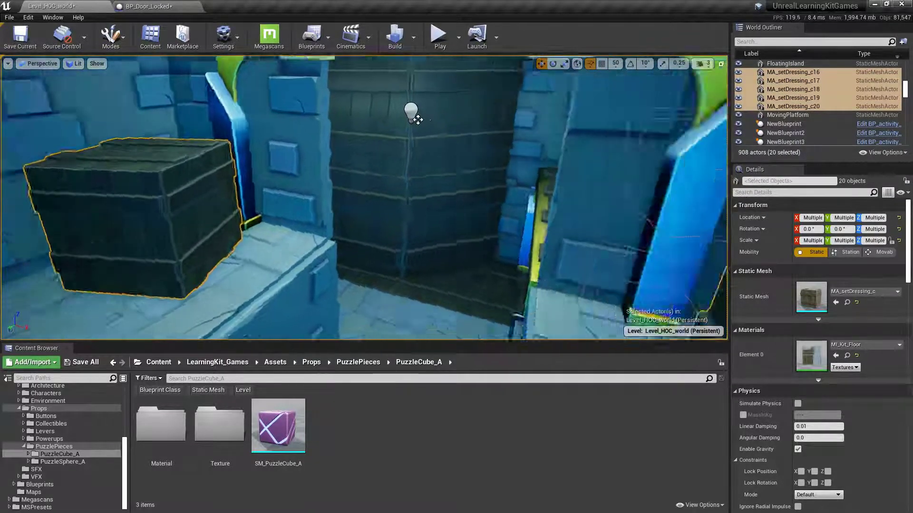
right_drag(417, 120, 352, 155)
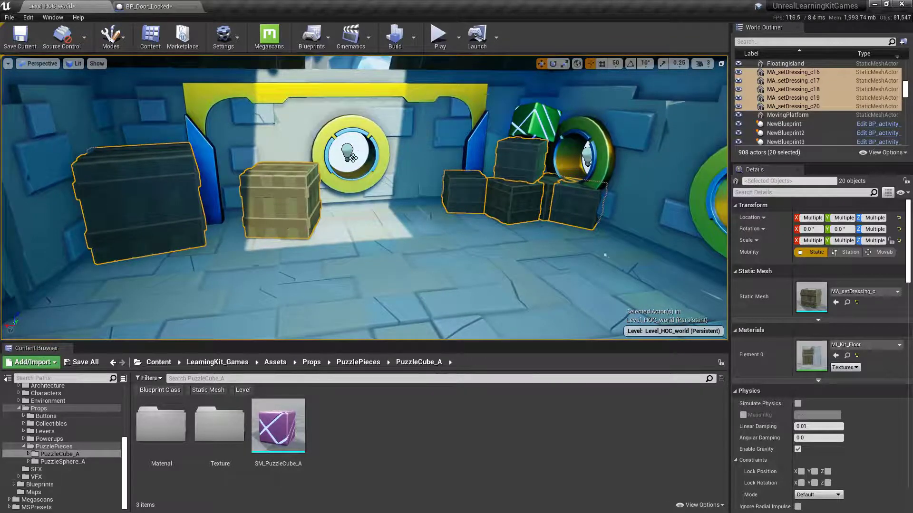
- Replace all the selected crates with the SM_PuzzleCube_A static mesh
click(285, 435)
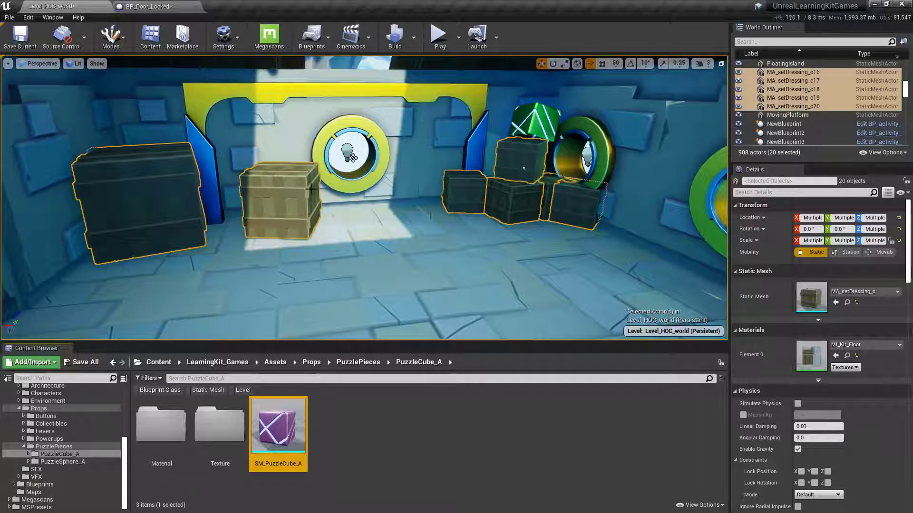
right_click(499, 189)
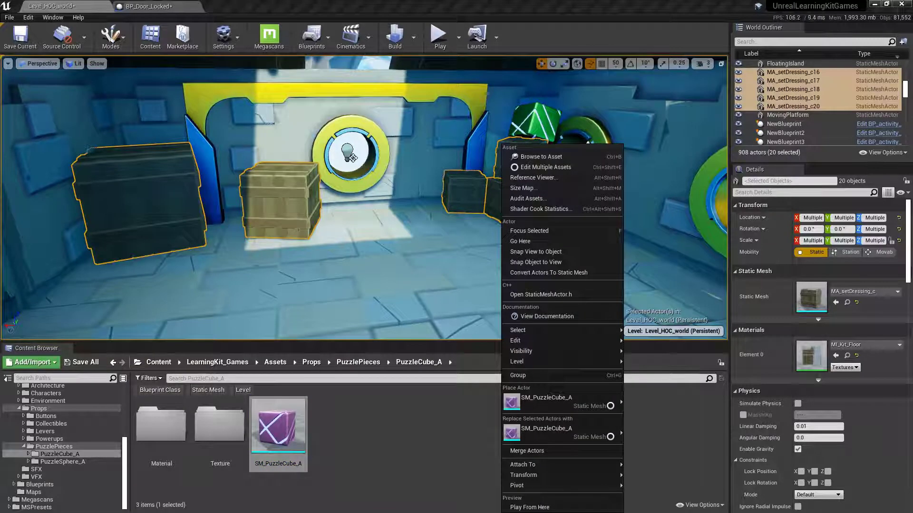
click(539, 435)
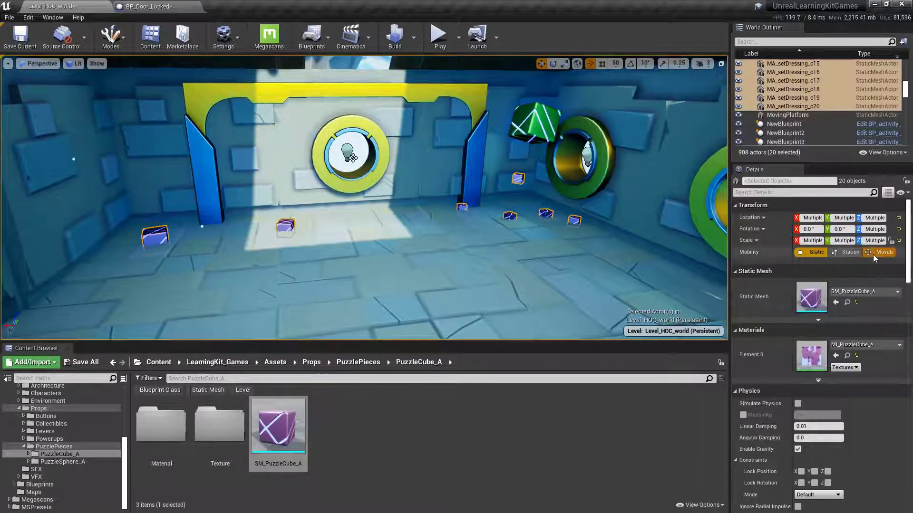
- Reset the rotation, location and scale of the selected puzzle cubes to their default values
click(898, 229)
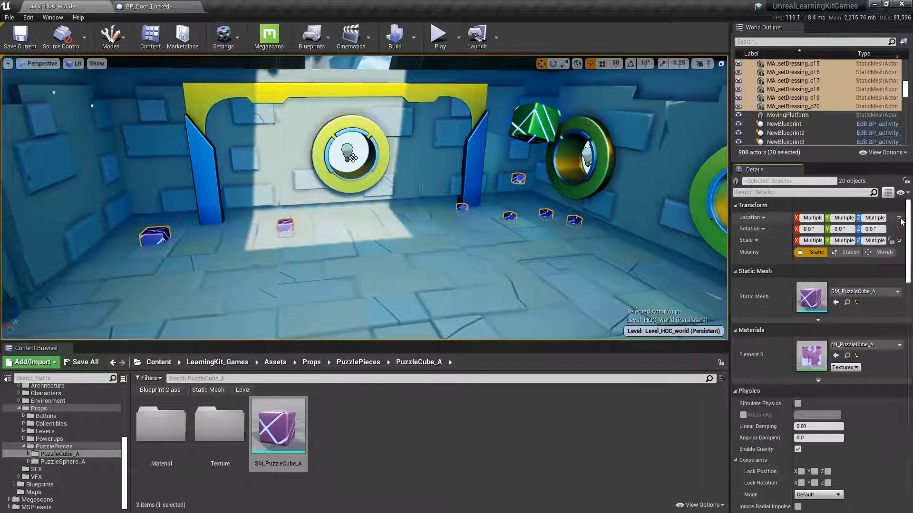
click(898, 218)
click(899, 240)
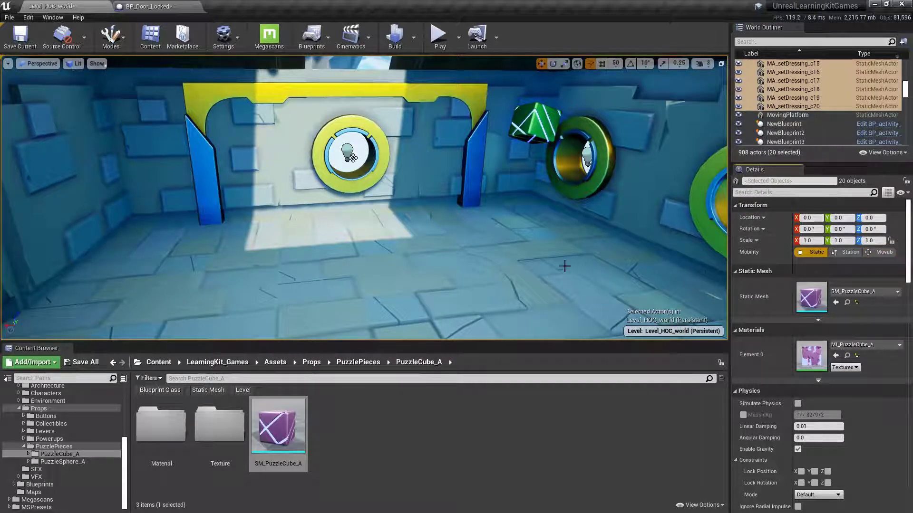
- Focus on a vfx_lightray_card emitter in the sky and pick neighbouring light ray emitters in the viewport one after another
right_drag(536, 258, 333, 214)
key(w)
right_drag(565, 264, 564, 265)
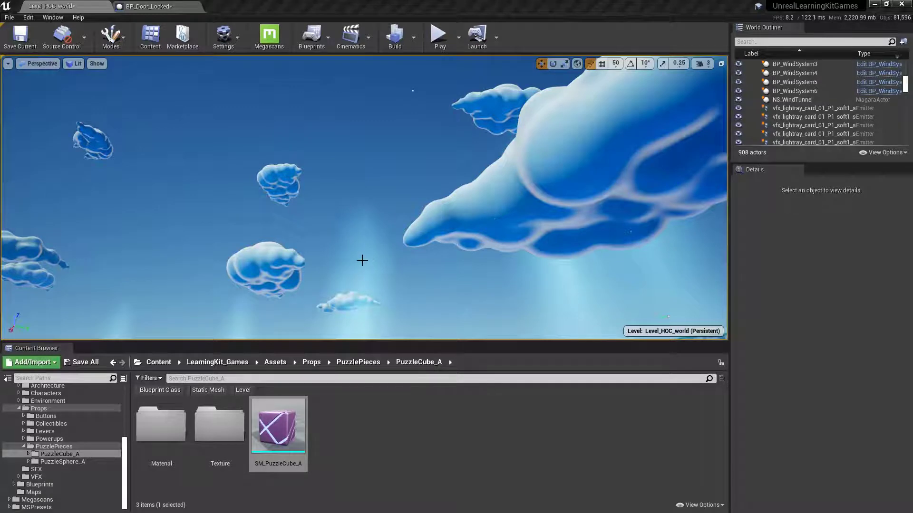
click(402, 272)
key(f)
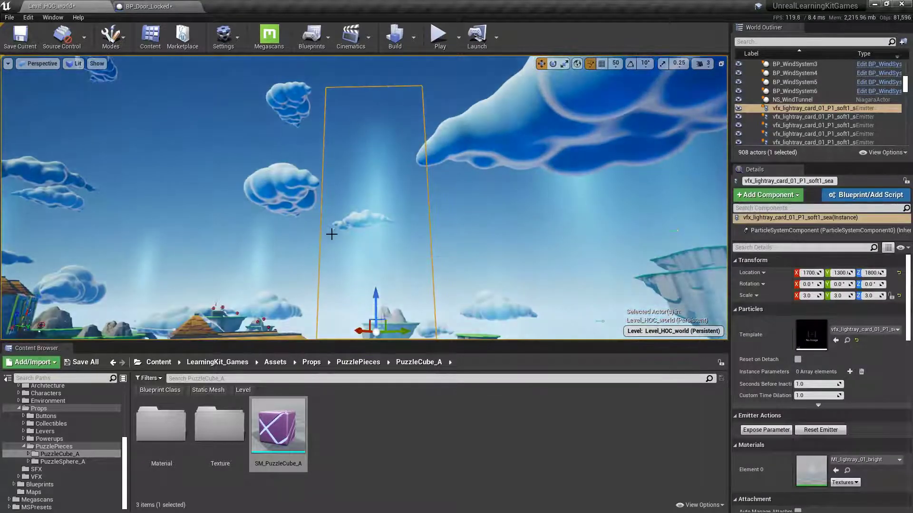
right_drag(362, 138, 399, 143)
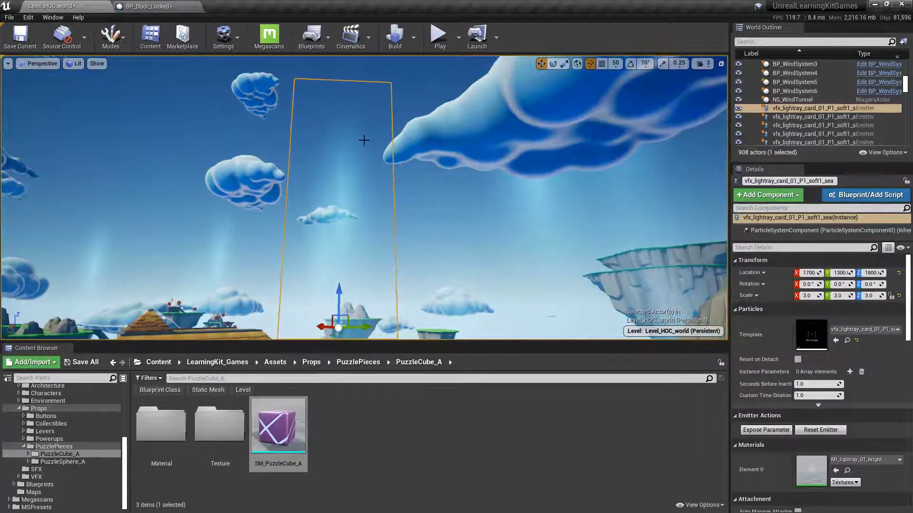
click(218, 242)
click(97, 266)
click(230, 218)
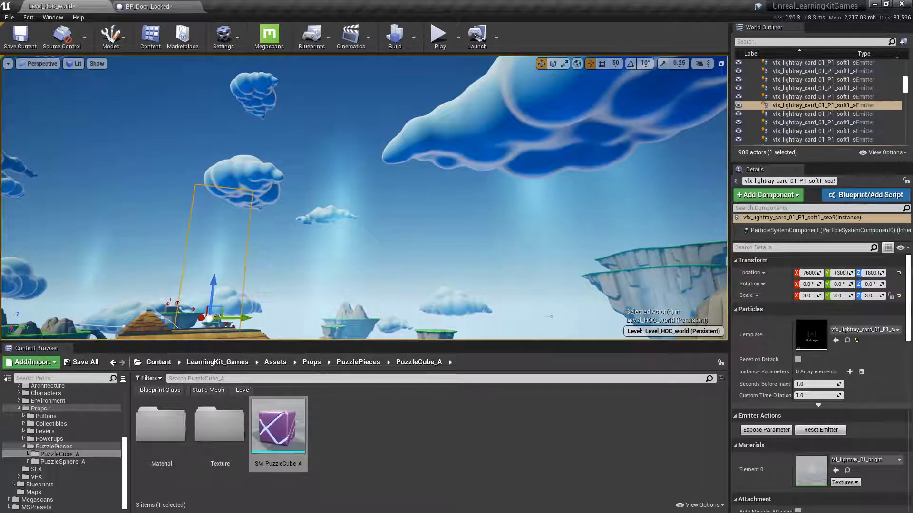
- Clear the emitter selection and pick the light rays in the sky again, ending on the large one behind the small cloud
click(352, 197)
key(Escape)
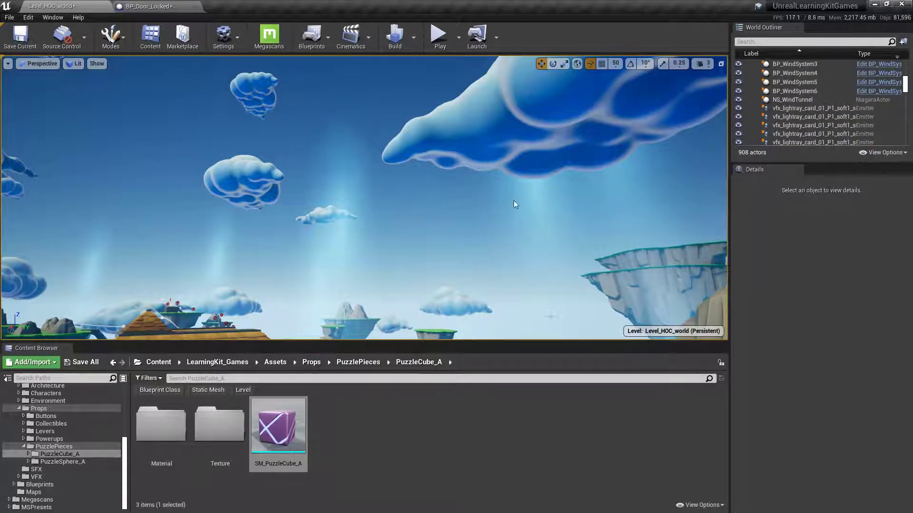
right_drag(341, 199, 339, 199)
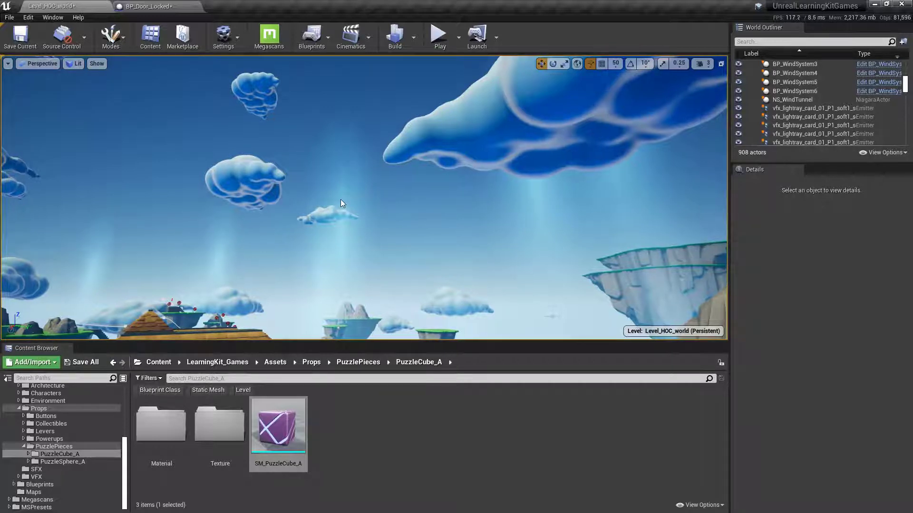
click(359, 194)
click(227, 240)
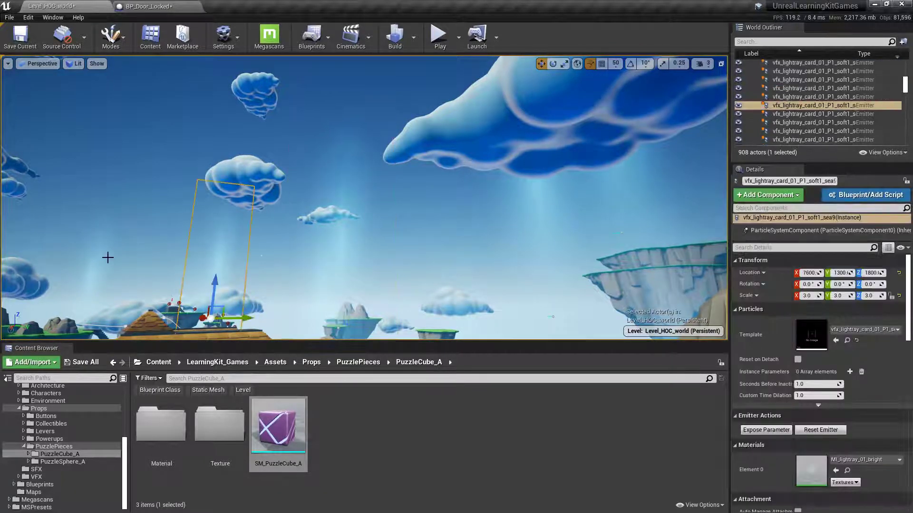
click(350, 190)
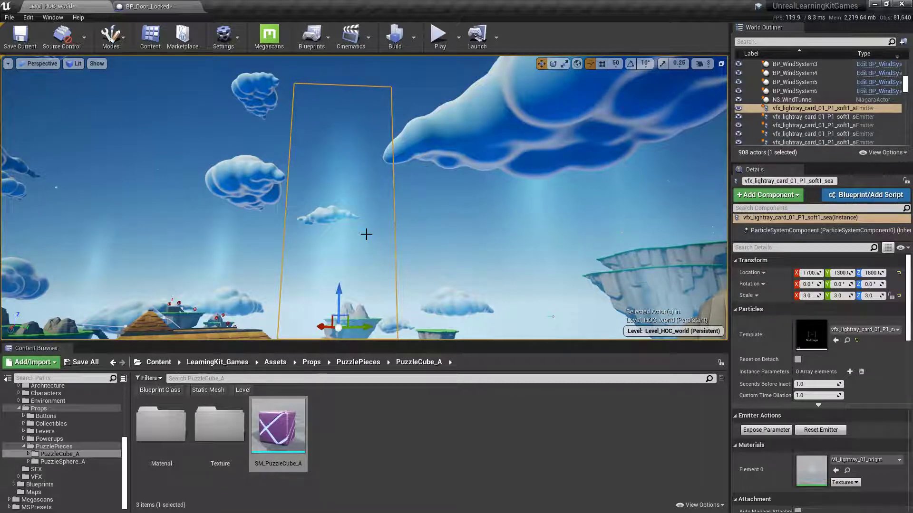
- Review the Allow Translucent Selection option in the editor's selection settings and pick several light ray emitters in the viewport
click(230, 41)
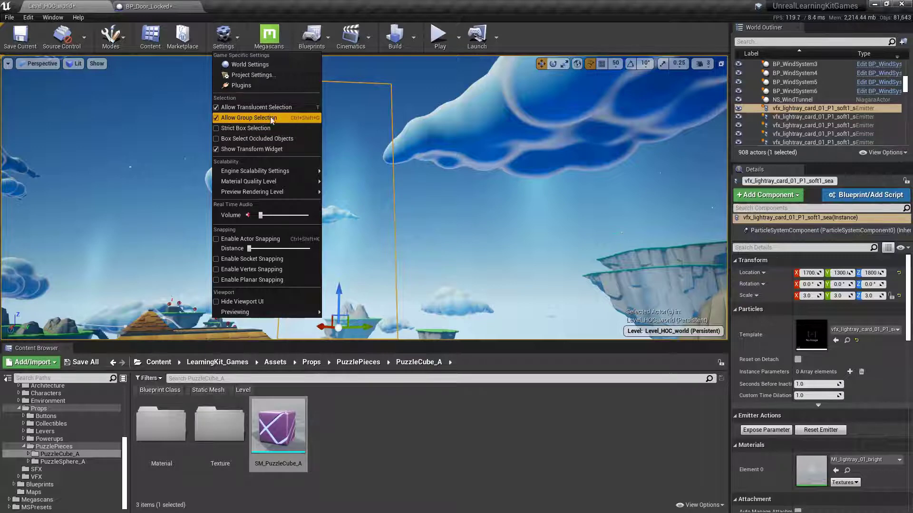
click(363, 171)
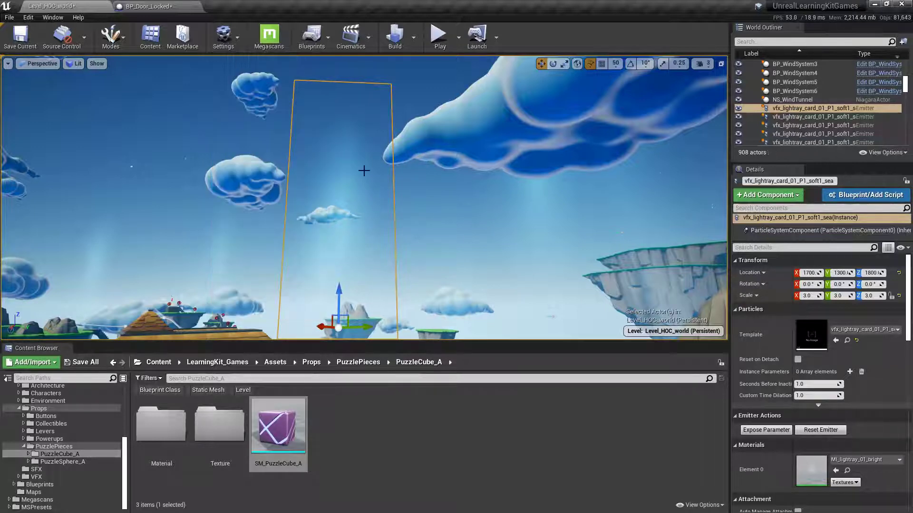
click(540, 214)
click(226, 236)
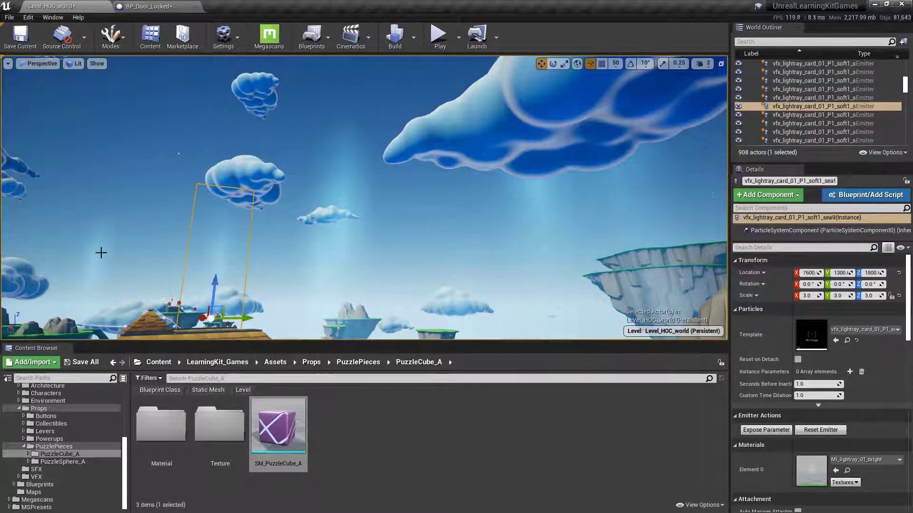
click(100, 253)
click(213, 245)
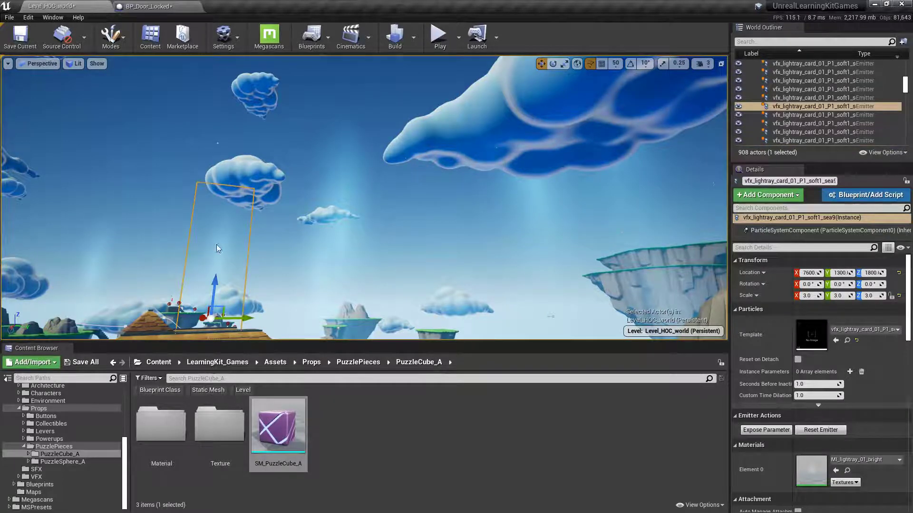
click(365, 213)
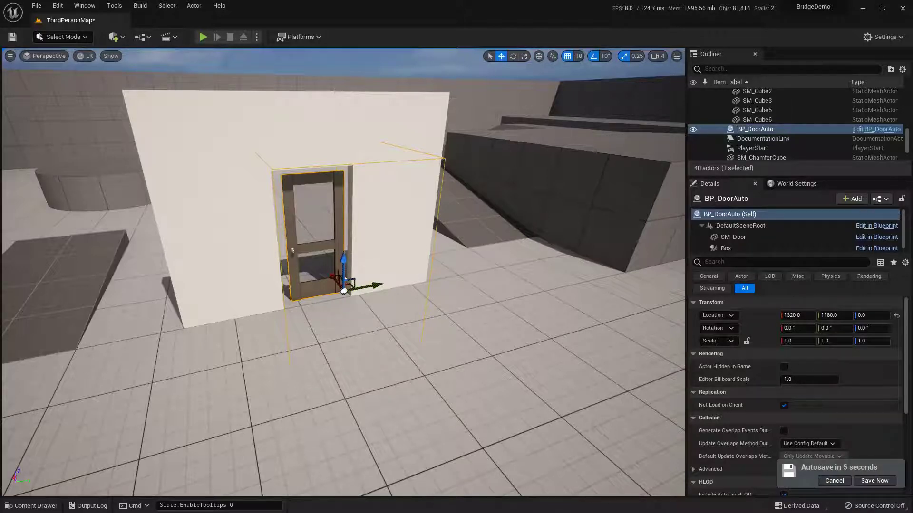
- In ThirdPersonMap, move BP_DoorAuto out of its wall opening to X location 1240 and locate its asset in the StarterContent Blueprints folder
drag(335, 275, 352, 300)
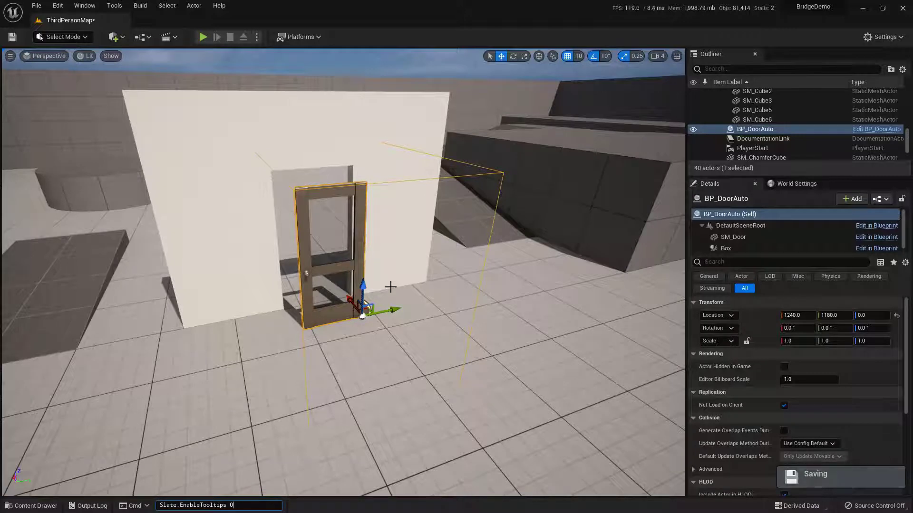
key(ctrl+space)
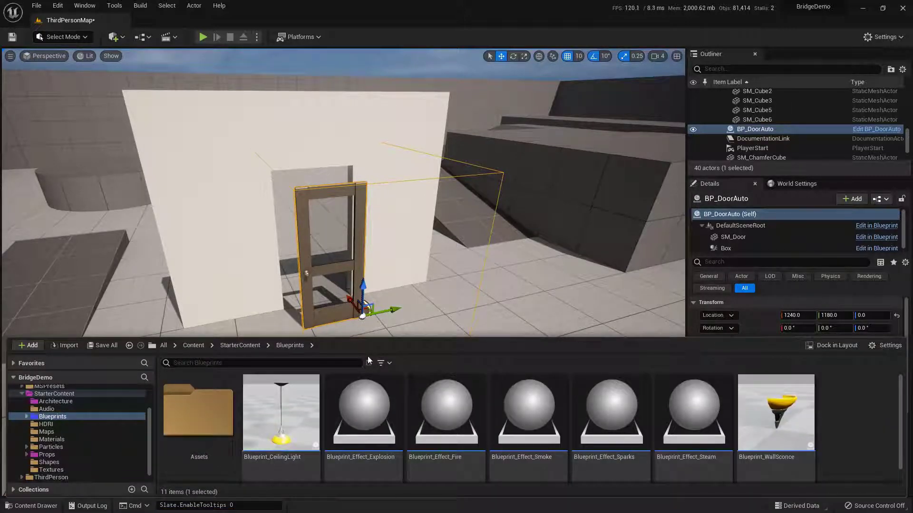
scroll(461, 412, down, 3)
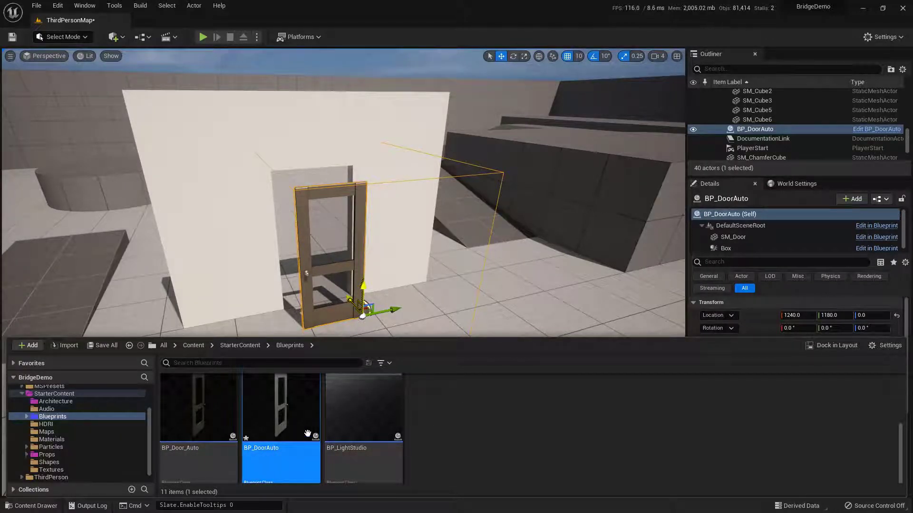
right_drag(434, 285, 409, 297)
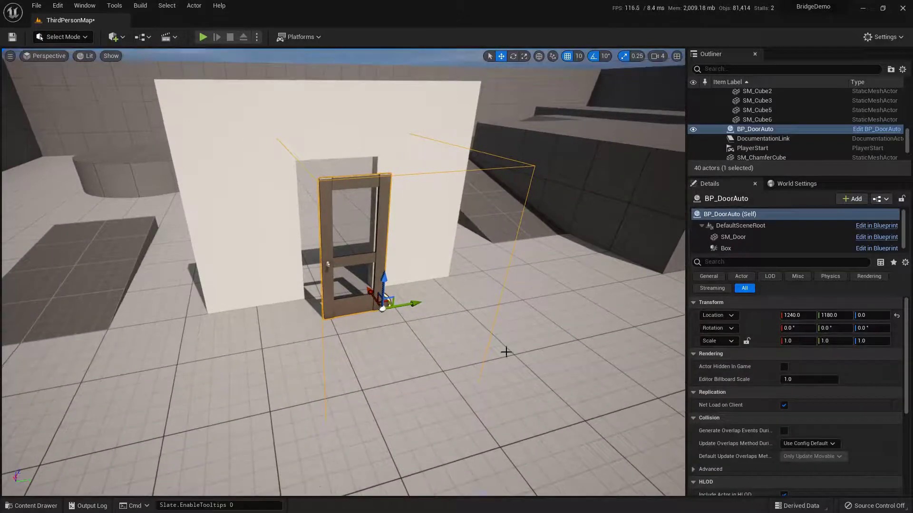
- Open the BP_DoorAuto blueprint from the placed door and examine the node chain in its Event Graph
right_drag(382, 231, 380, 231)
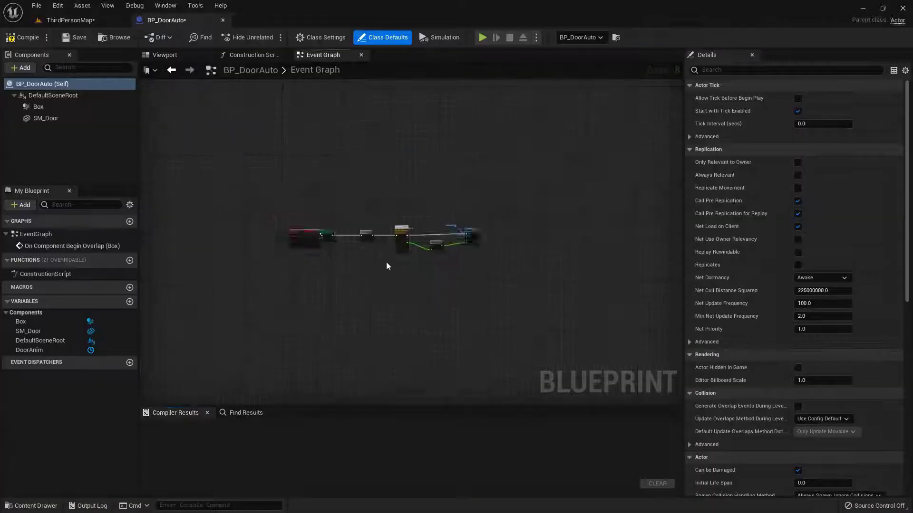
scroll(409, 249, up, 3)
scroll(396, 261, down, 3)
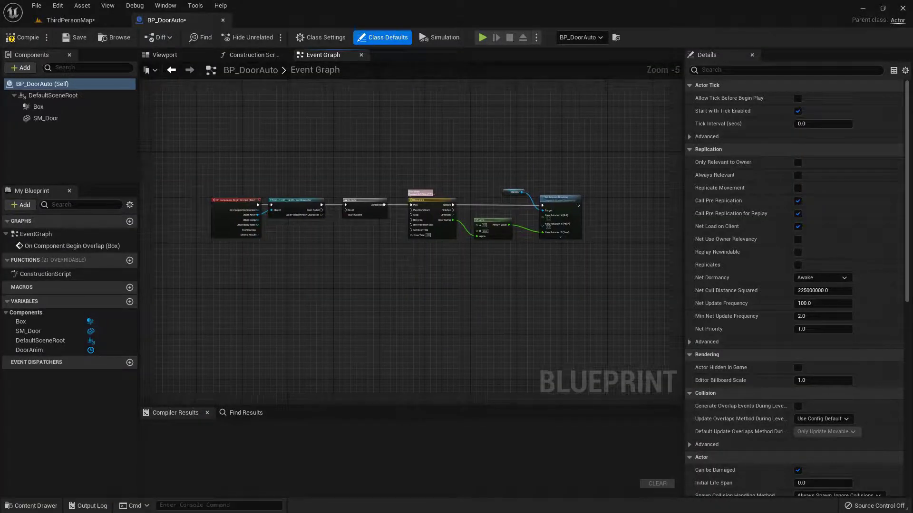